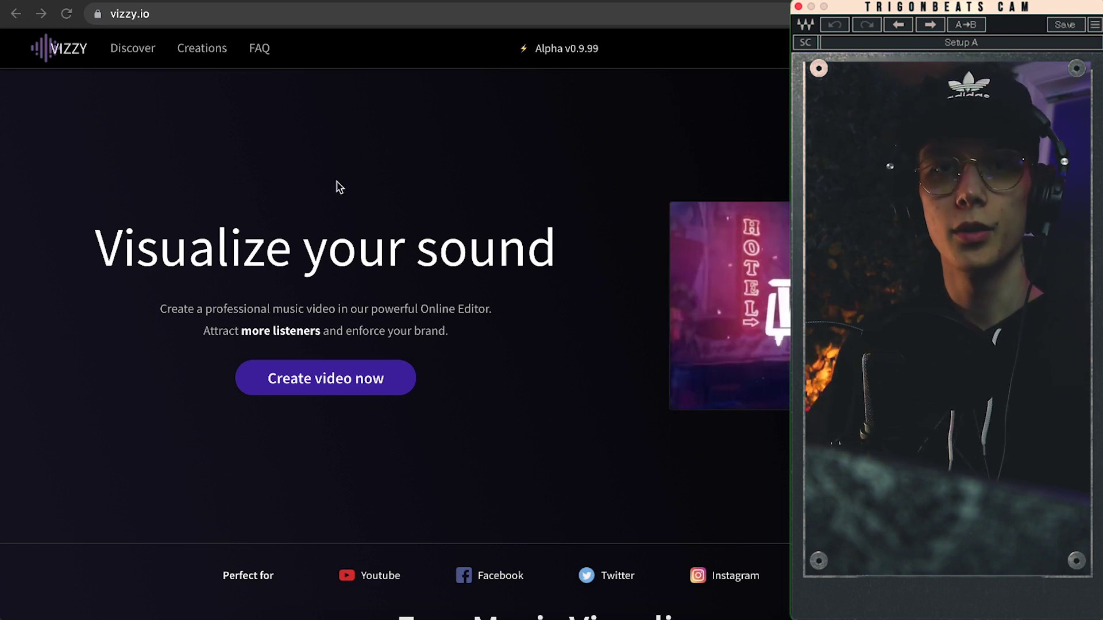
# Load the editor and dismiss the Most recent projects gallery to reveal the starter spectrum
pyautogui.click(356, 374)
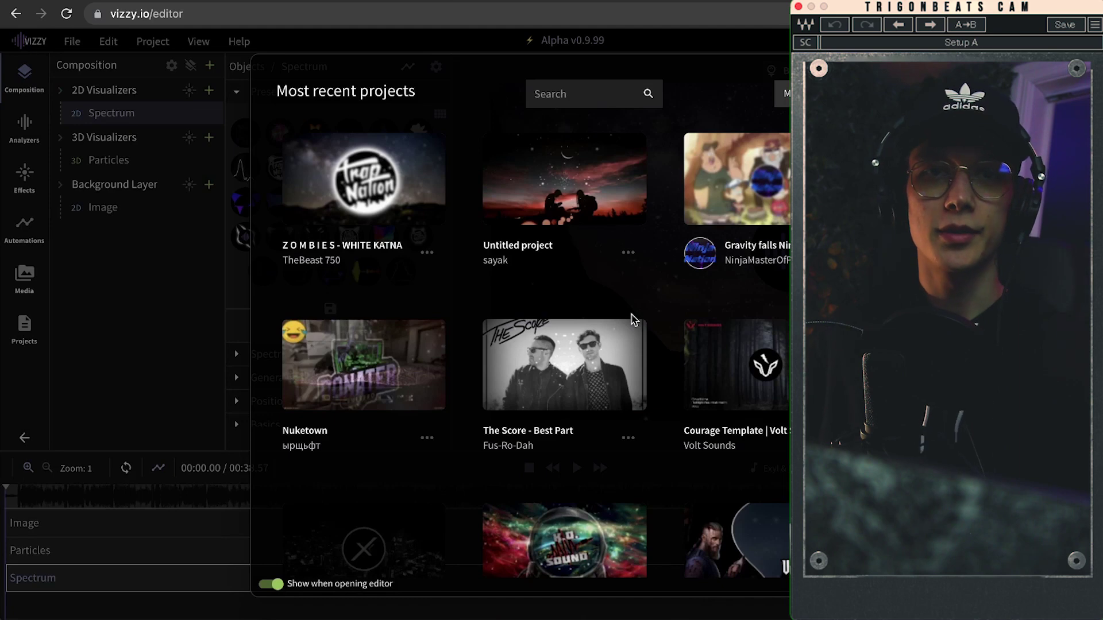
pyautogui.scroll(-5, 632, 319)
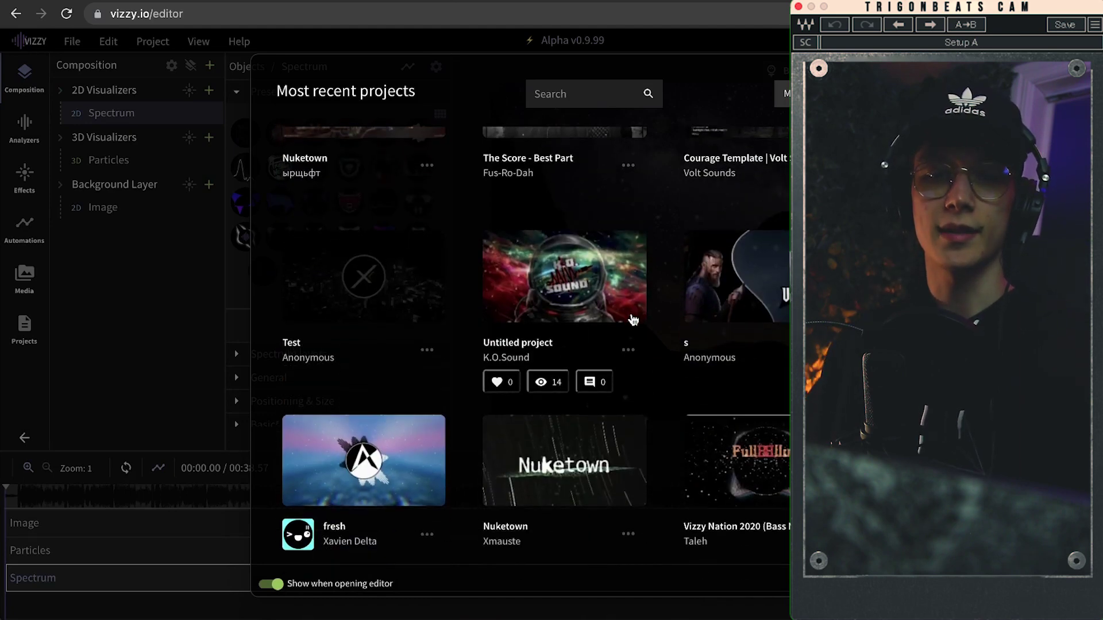
pyautogui.scroll(-1, 632, 319)
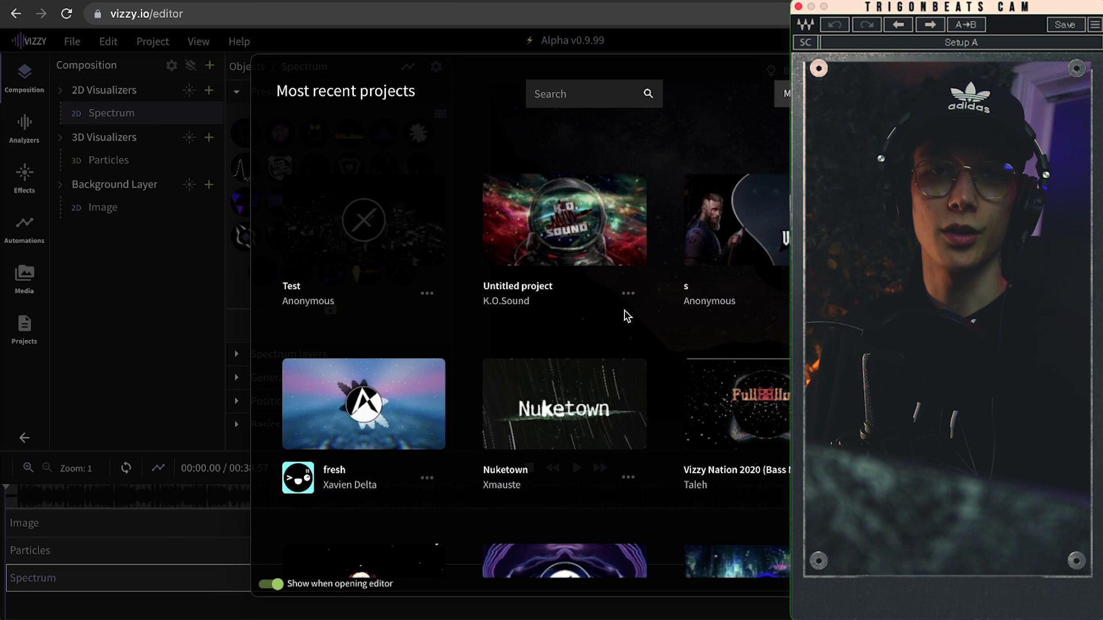
pyautogui.scroll(5, 625, 312)
pyautogui.press('Escape')
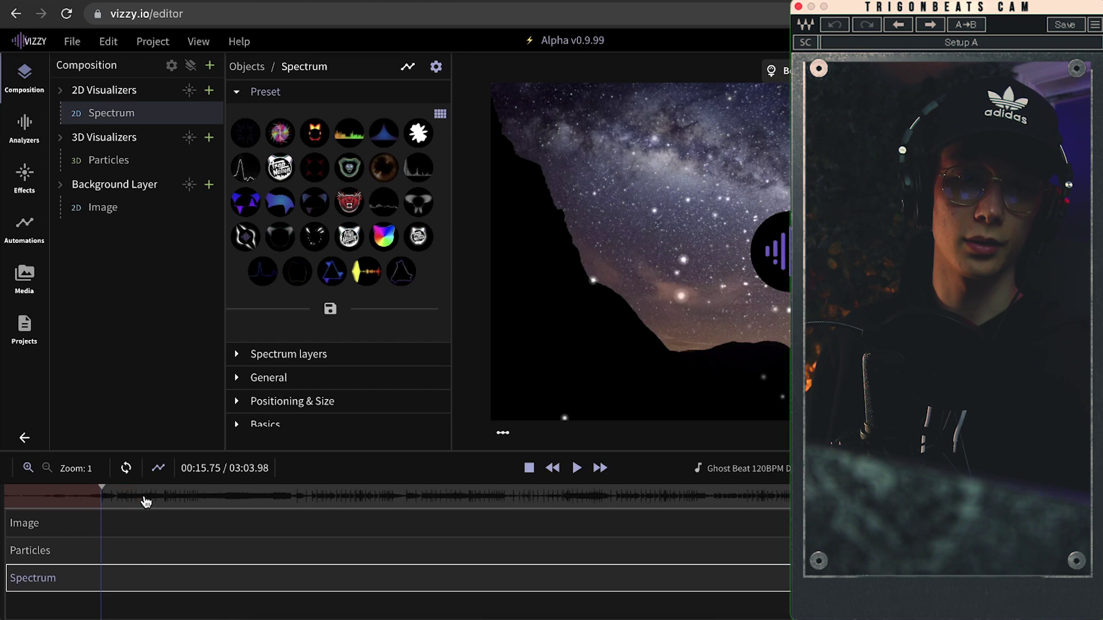
# Try the red-ring bear, dotted arc and white line spectrum presets, then settle on the triangle preset
pyautogui.click(577, 467)
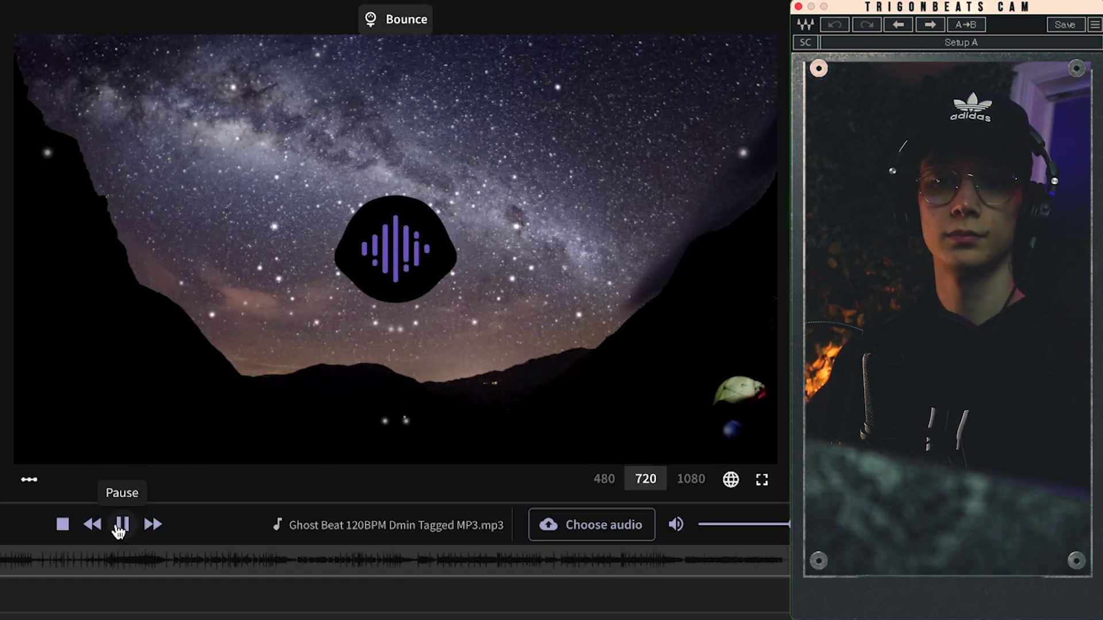
pyautogui.click(119, 531)
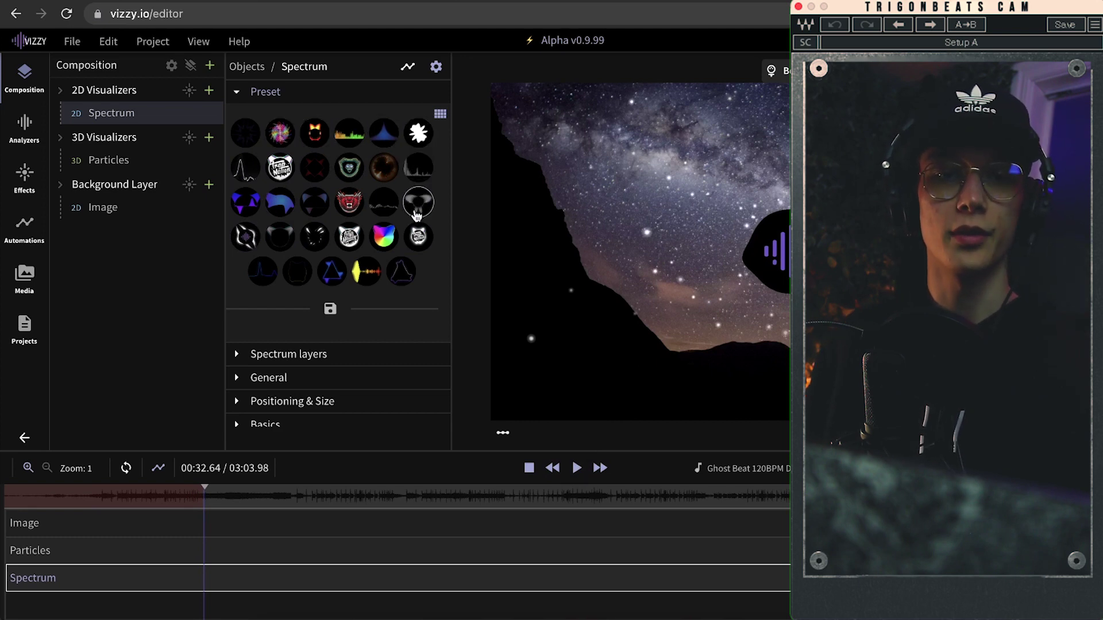
pyautogui.click(376, 244)
pyautogui.click(362, 207)
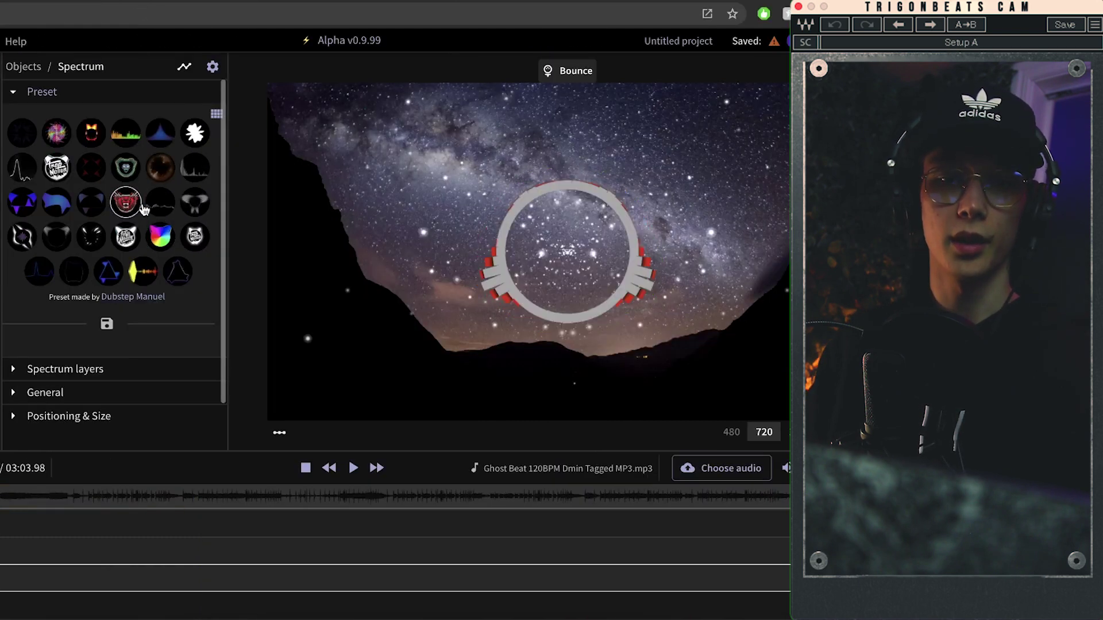
pyautogui.click(165, 204)
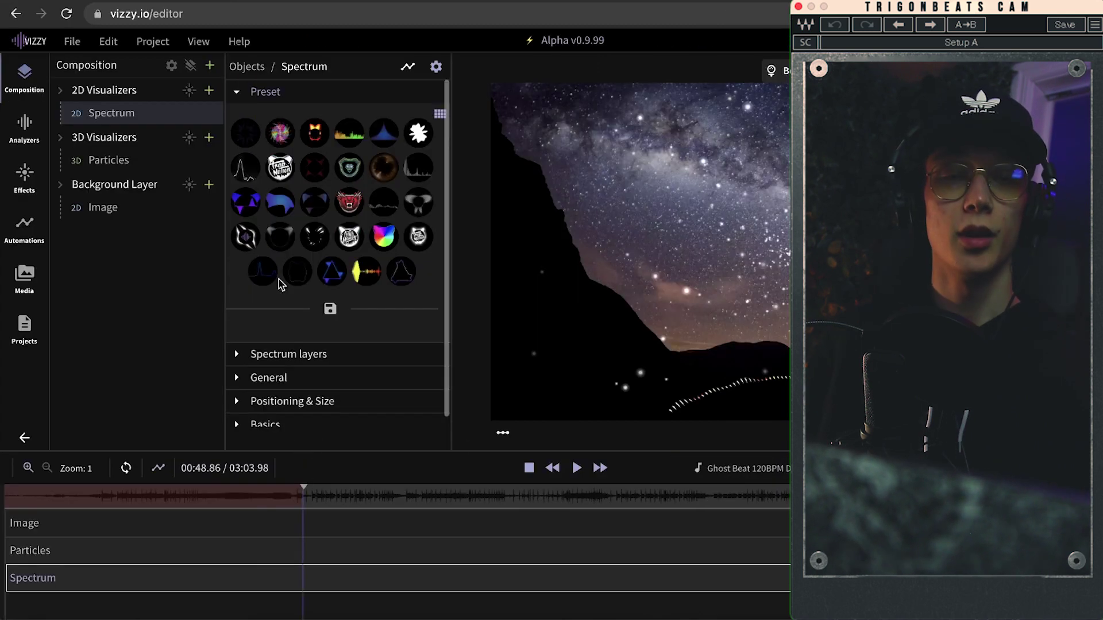
pyautogui.click(261, 243)
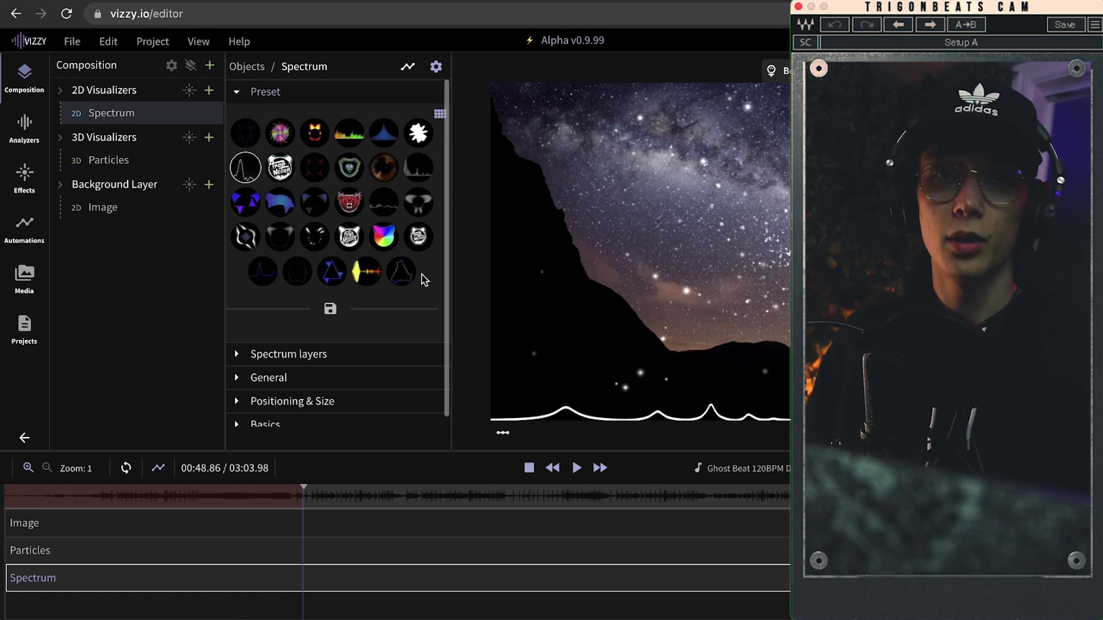
pyautogui.click(402, 272)
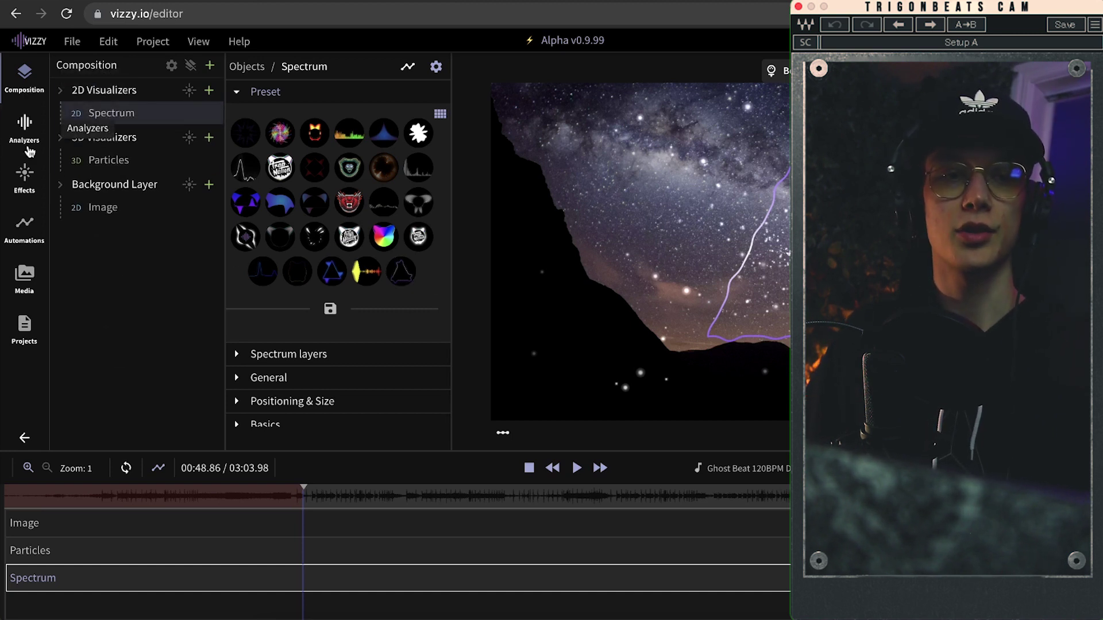
# Browse the Analyzers, Effects, Automations, Composition and stock Media panels, ending on the Projects list
pyautogui.click(24, 126)
pyautogui.click(24, 176)
pyautogui.click(24, 227)
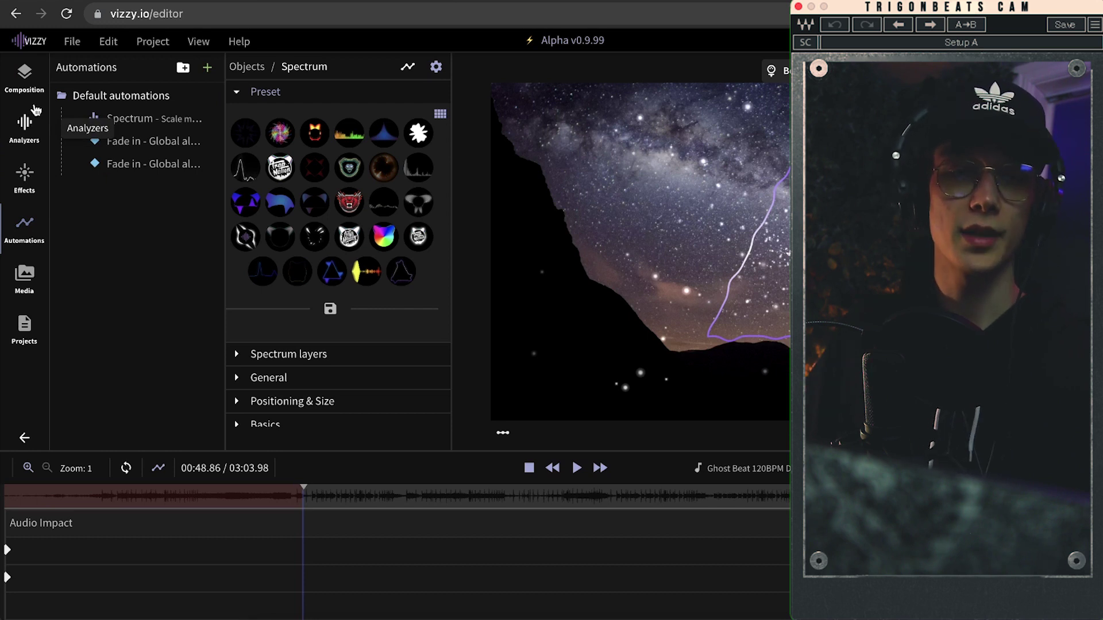
pyautogui.click(33, 86)
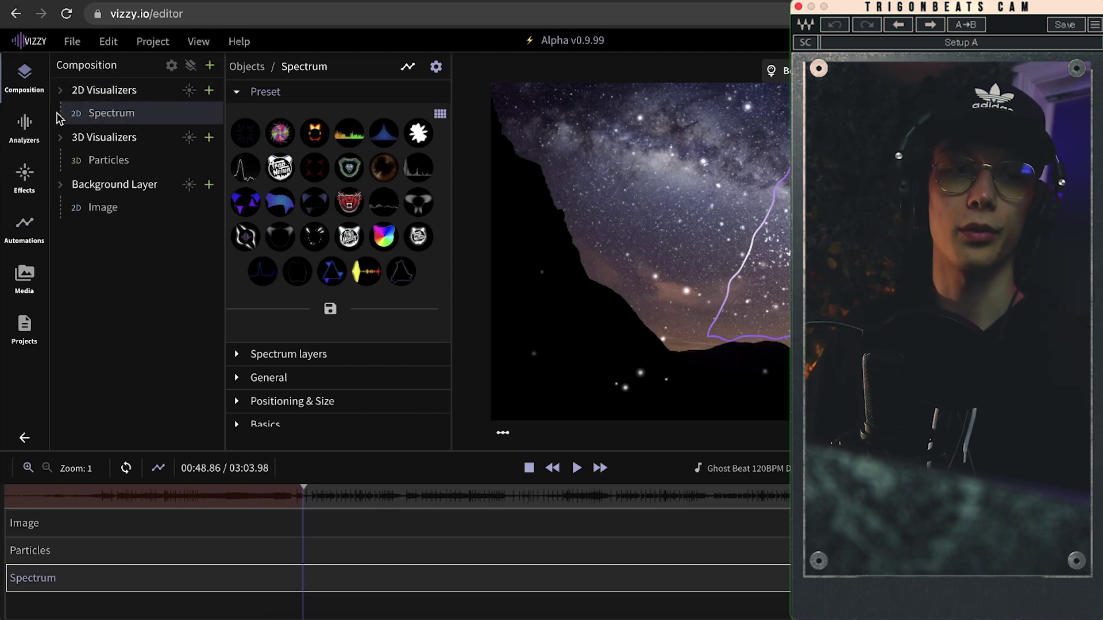
pyautogui.click(24, 124)
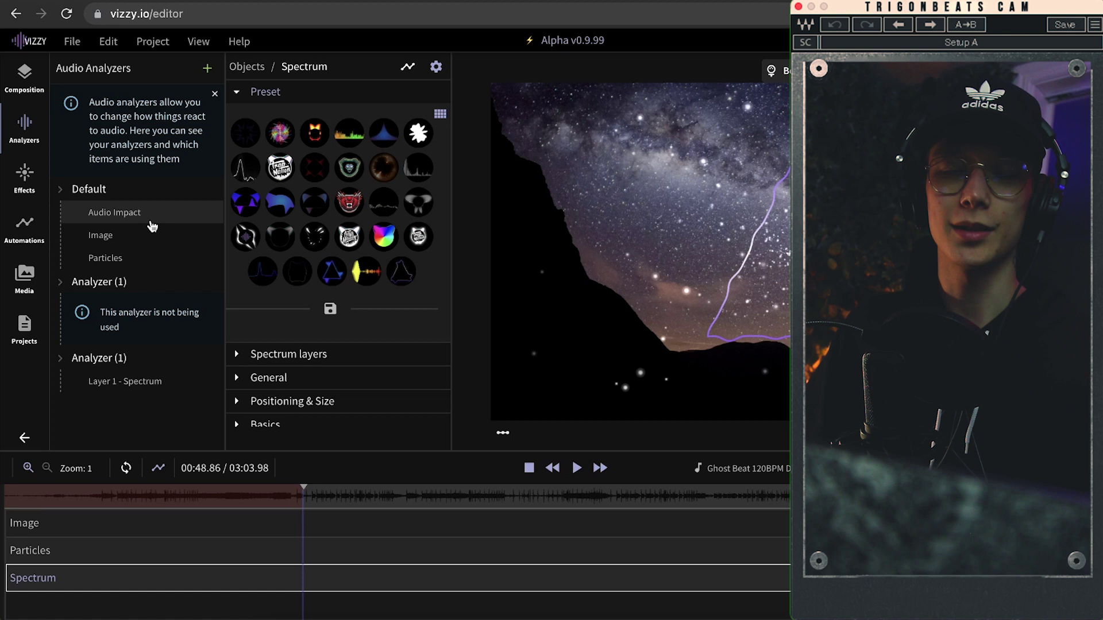
pyautogui.click(24, 177)
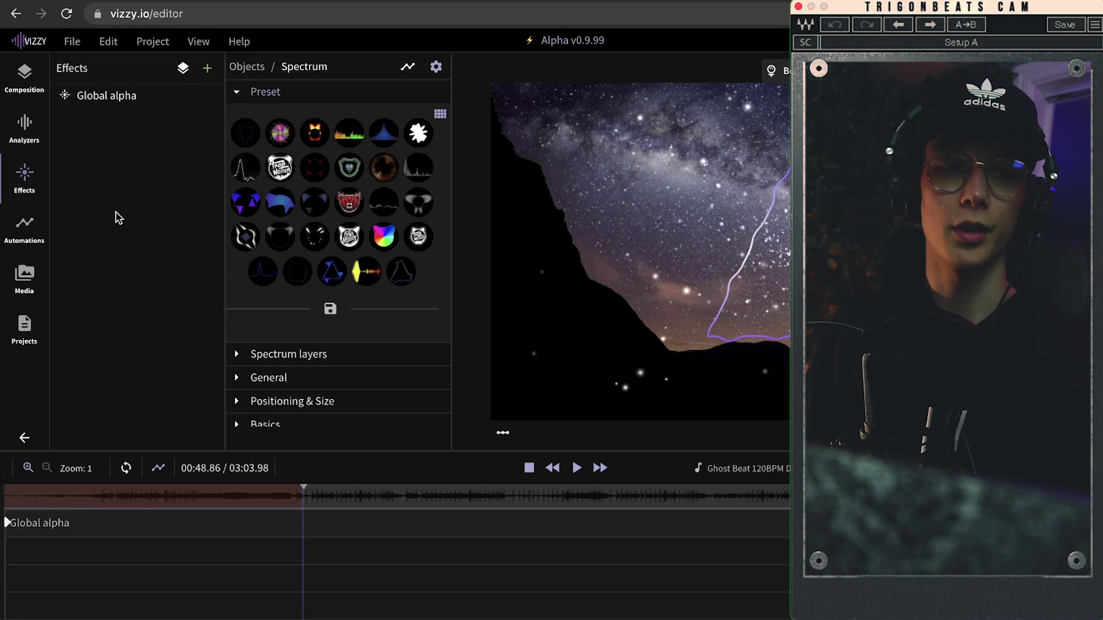
pyautogui.click(28, 227)
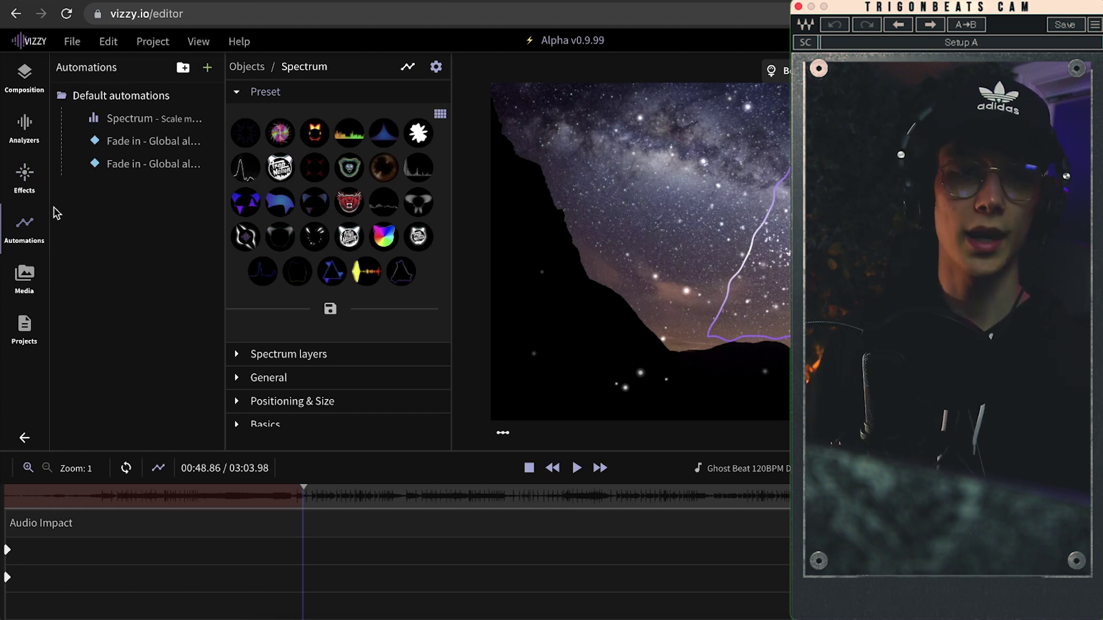
pyautogui.click(25, 276)
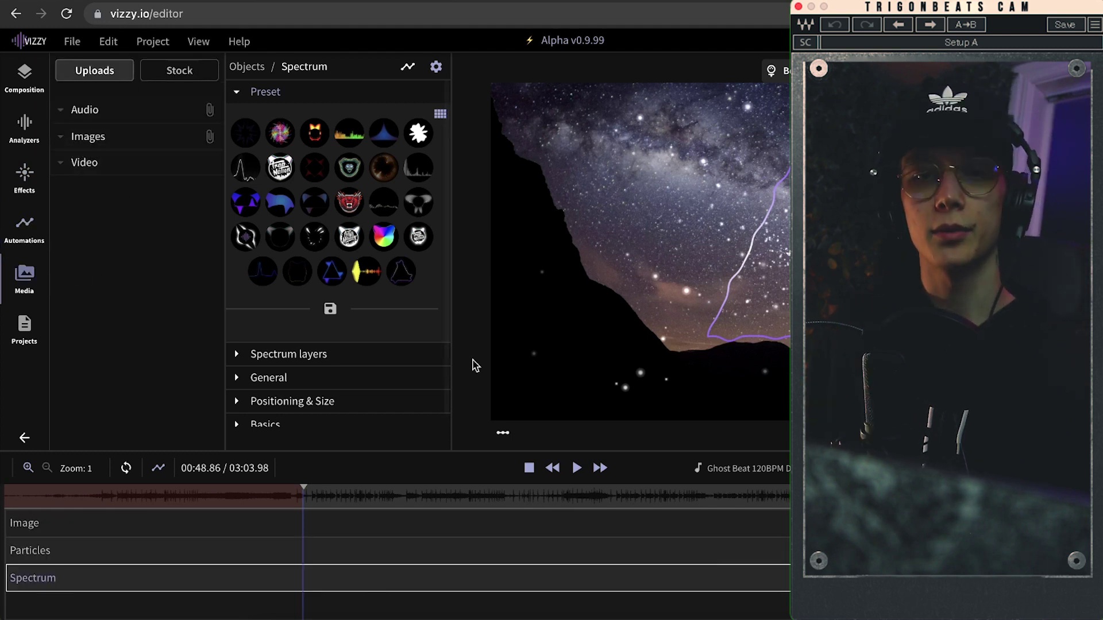
pyautogui.click(166, 75)
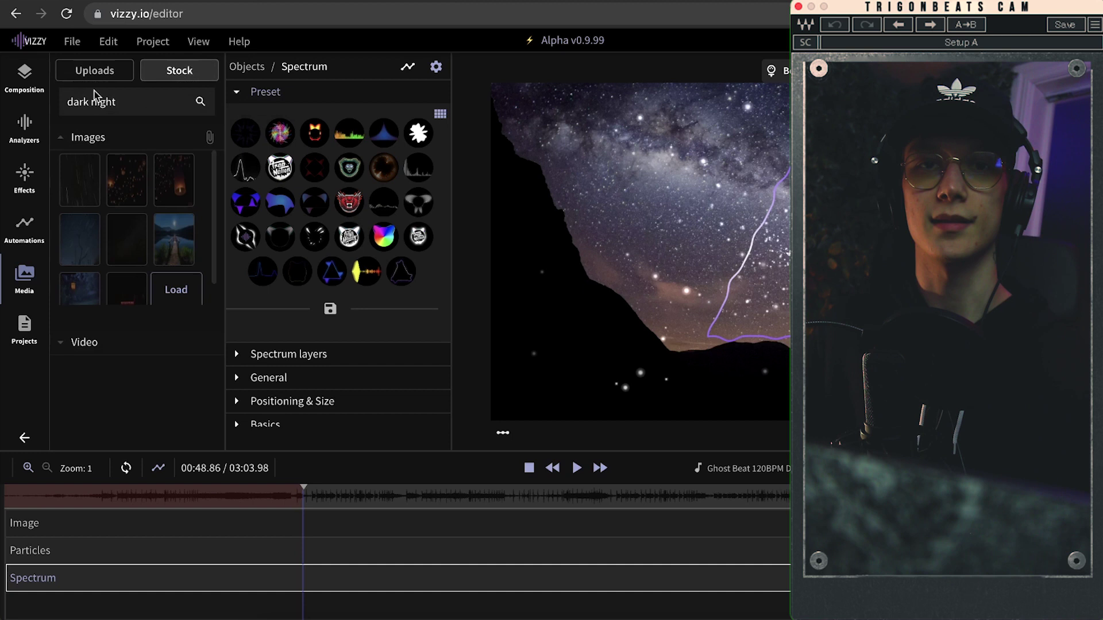
pyautogui.click(24, 328)
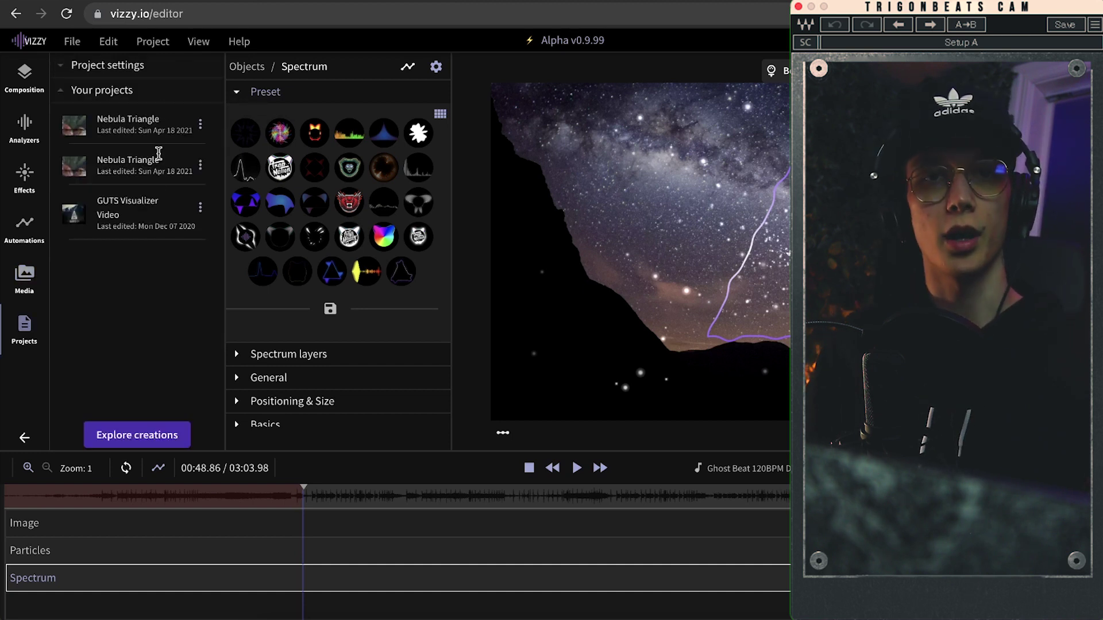
# Return to the Spectrum layer and set its Layer 1 scale to 0.7
pyautogui.click(26, 72)
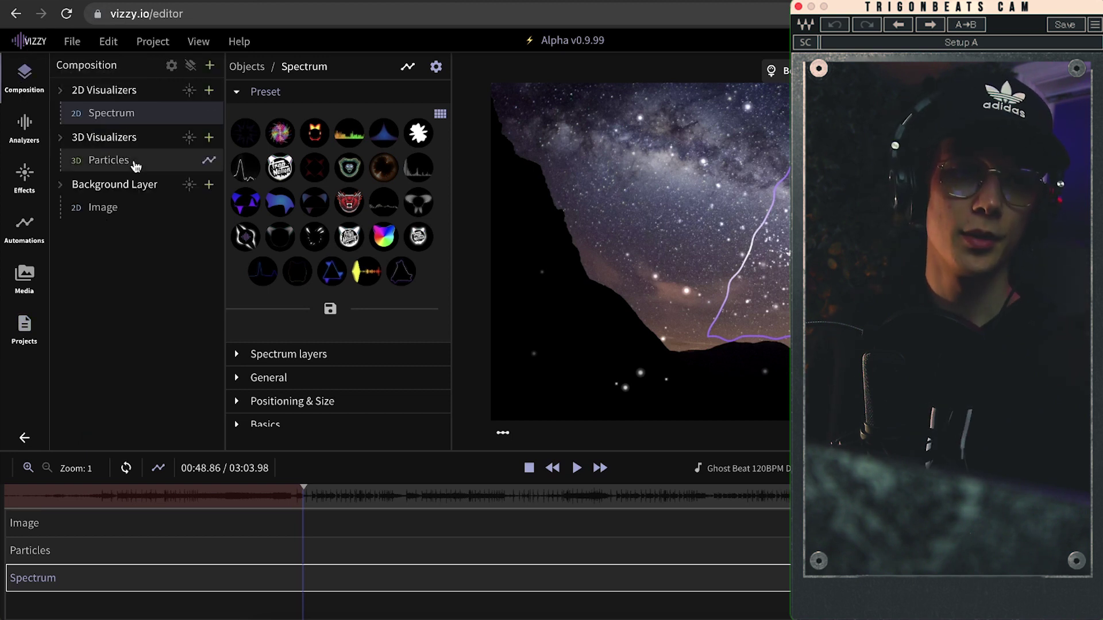
pyautogui.click(111, 206)
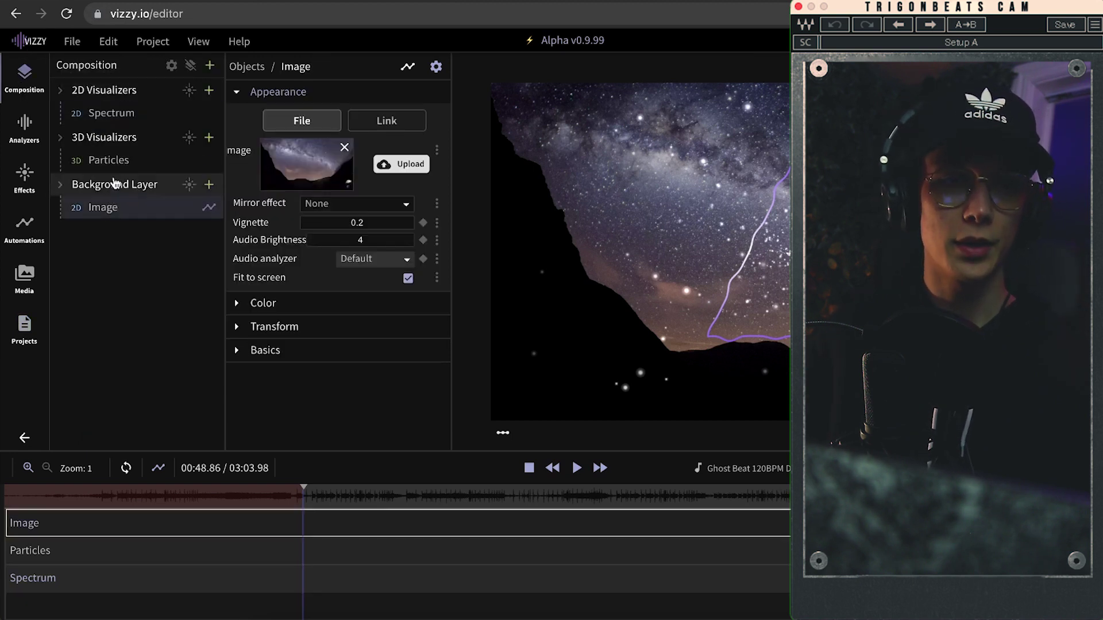
pyautogui.click(116, 166)
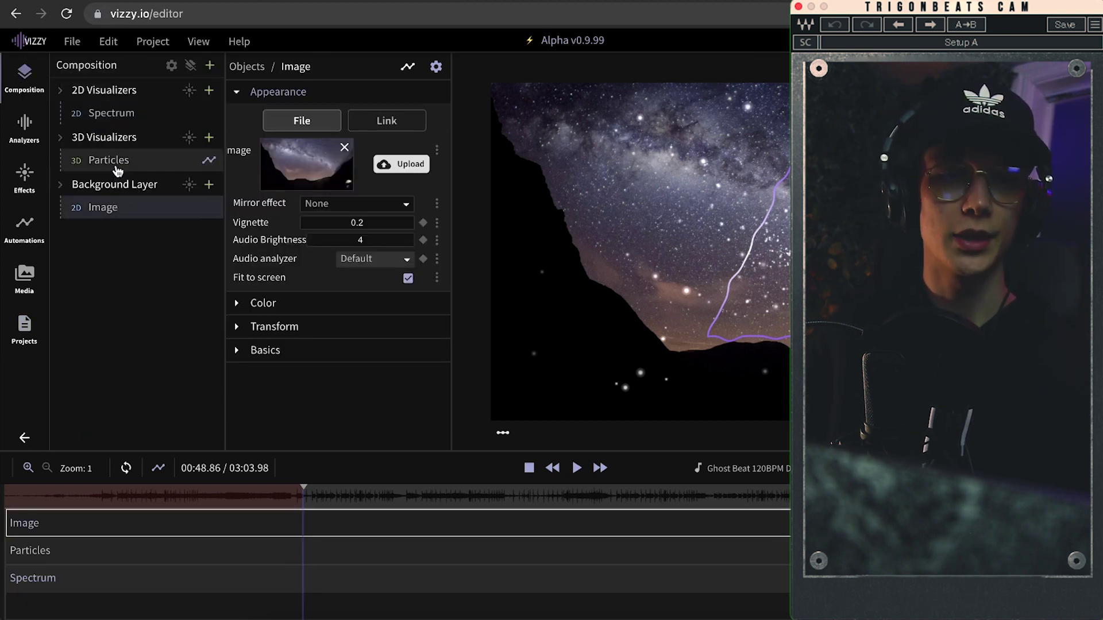
pyautogui.click(148, 119)
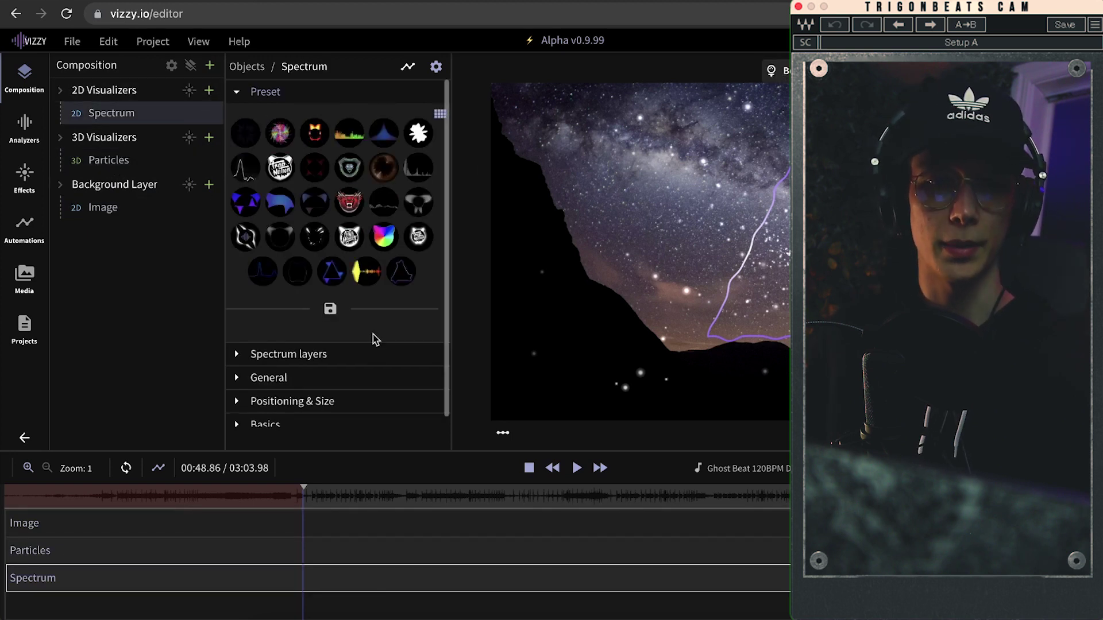
pyautogui.click(281, 354)
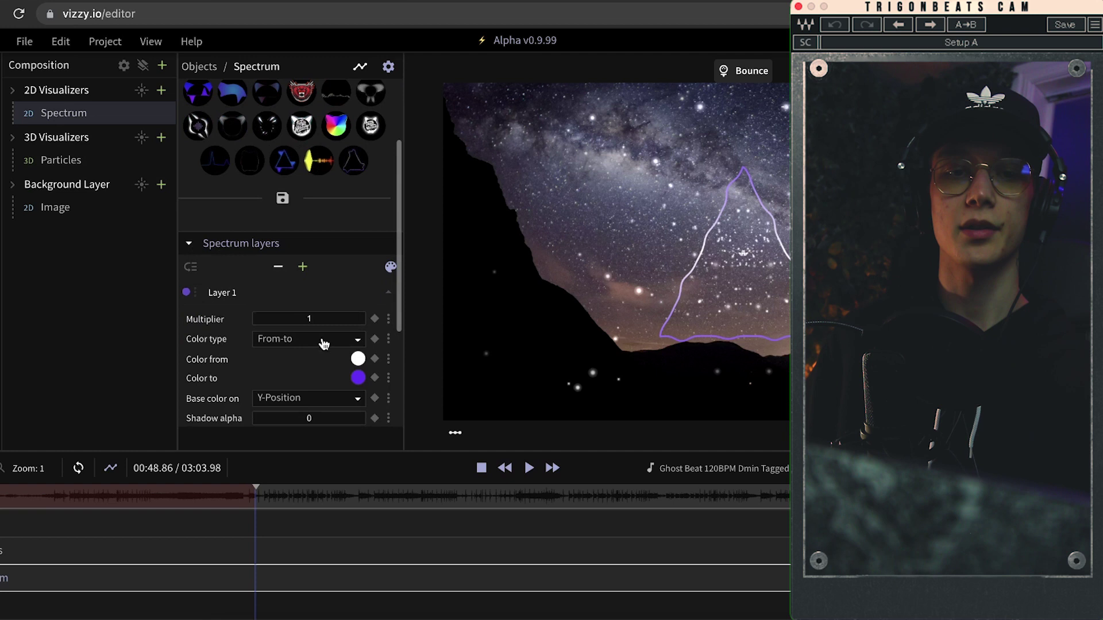
pyautogui.click(358, 377)
pyautogui.moveTo(219, 384); pyautogui.dragTo(173, 364)
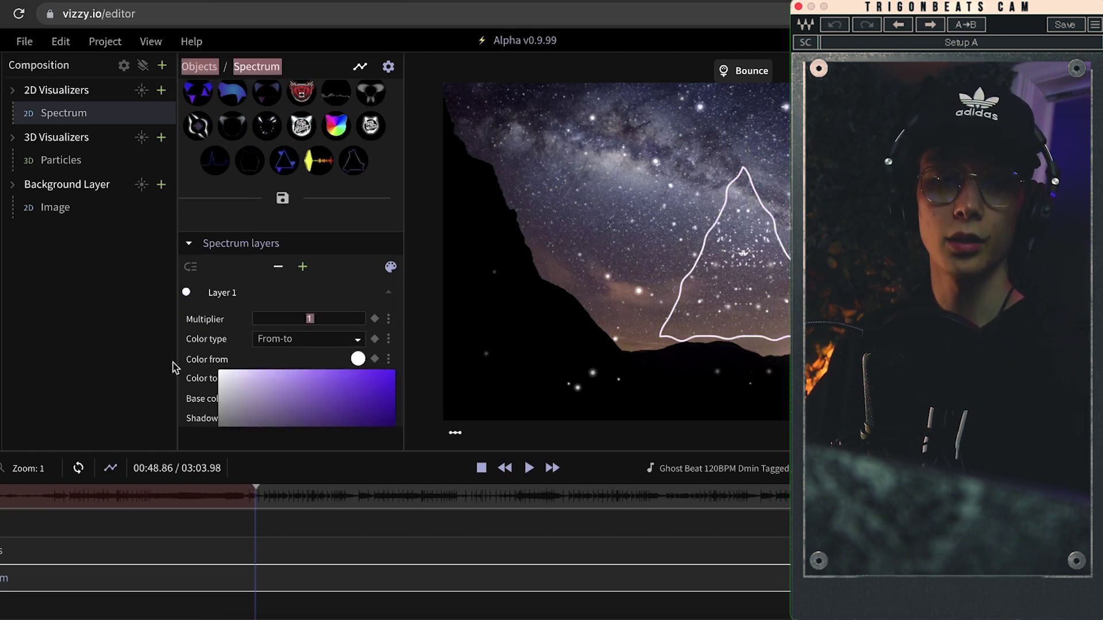
pyautogui.scroll(-3, 173, 364)
pyautogui.moveTo(305, 311); pyautogui.dragTo(283, 312)
pyautogui.click(296, 313)
# Move the triangle up by setting Texture Position Y to -172
pyautogui.scroll(-1, 230, 357)
pyautogui.click(189, 393)
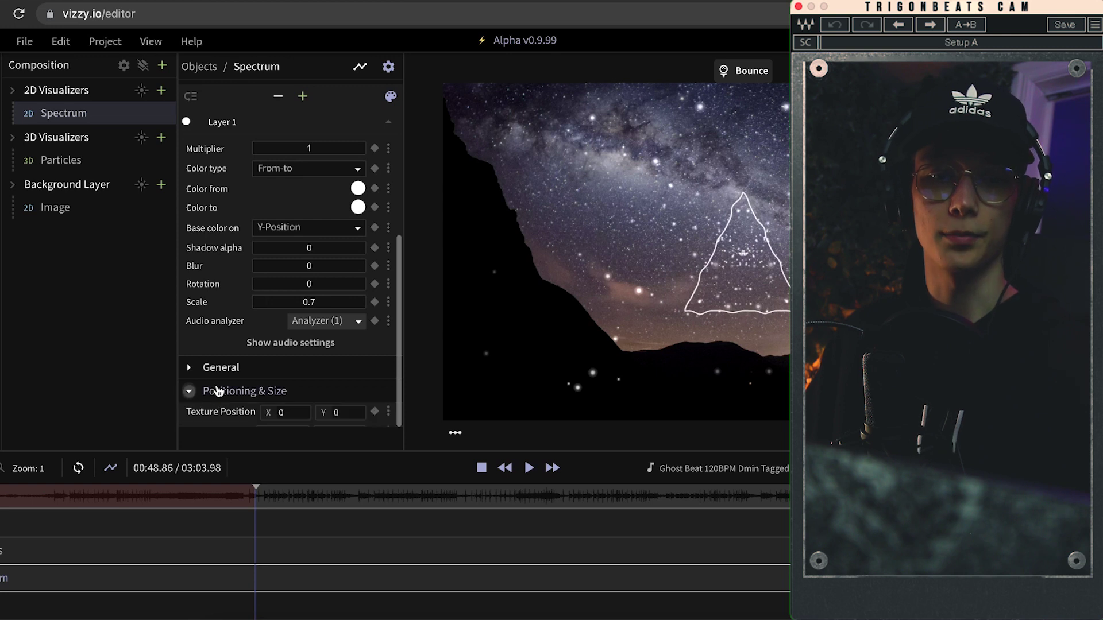
pyautogui.scroll(-3, 216, 389)
pyautogui.moveTo(317, 326); pyautogui.dragTo(187, 339)
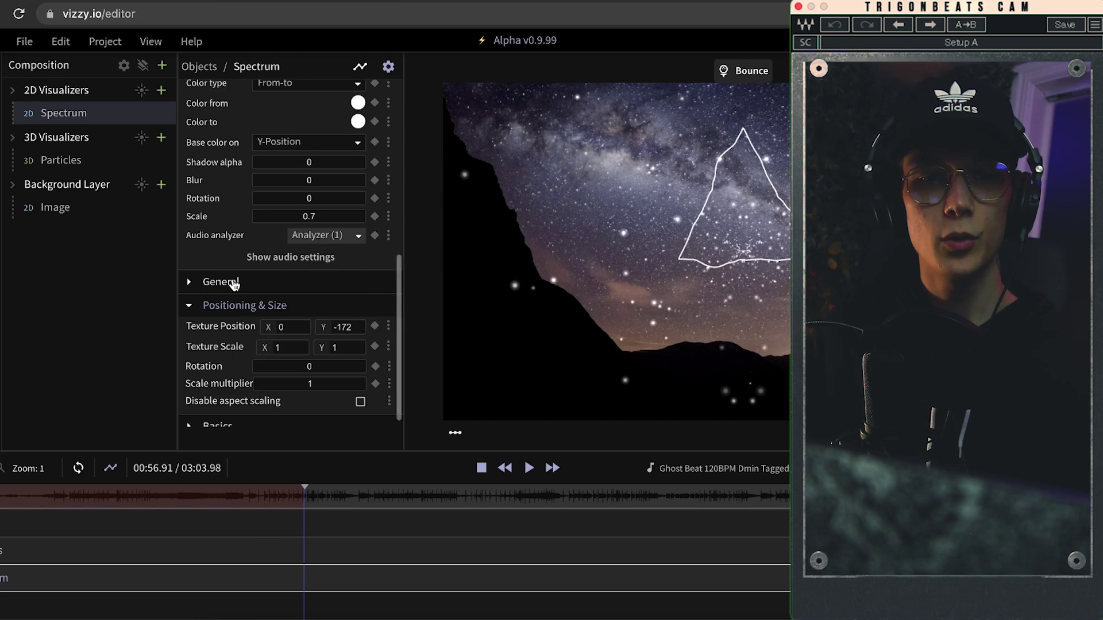
pyautogui.scroll(7, 233, 282)
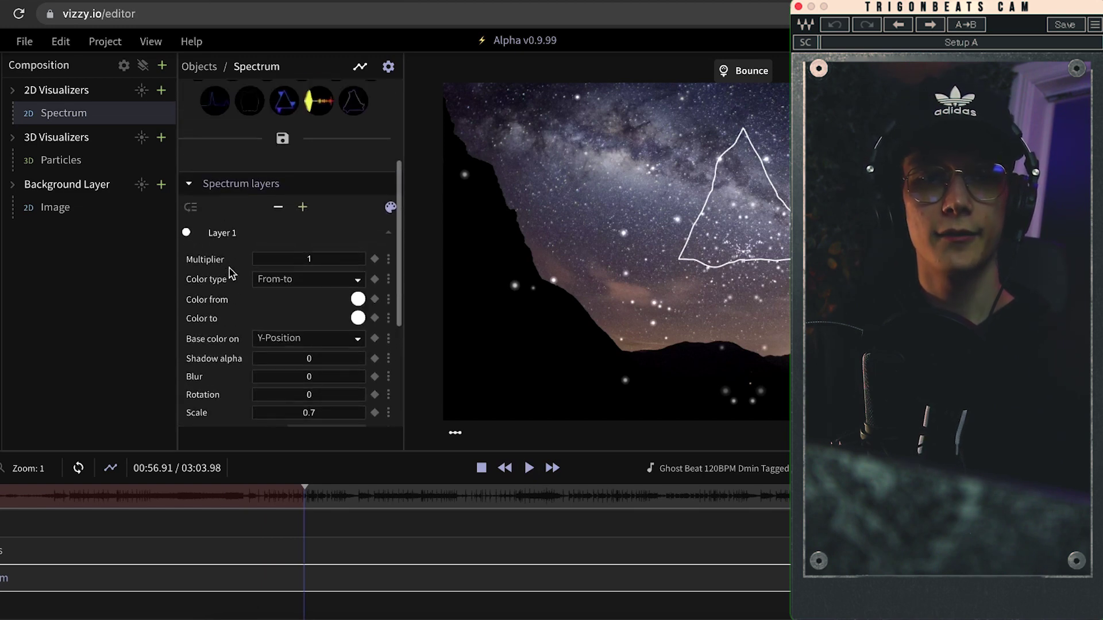
pyautogui.scroll(1, 232, 273)
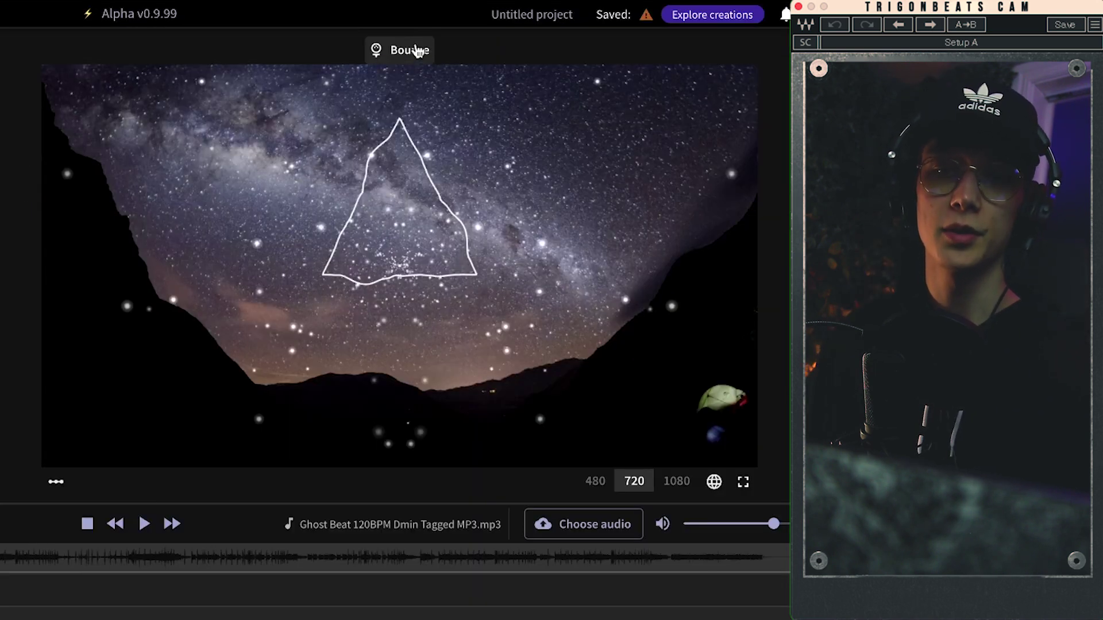
# Set the camera bounce smoothness to 0.23 and preview the bounce
pyautogui.click(418, 52)
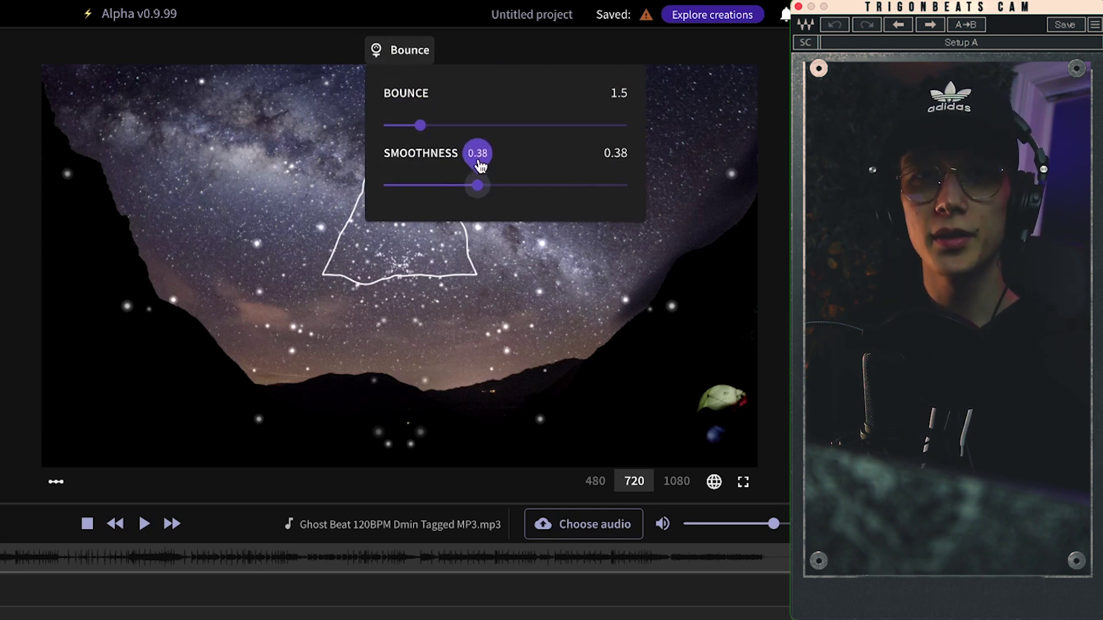
pyautogui.moveTo(483, 179); pyautogui.dragTo(440, 185)
pyautogui.moveTo(420, 125); pyautogui.dragTo(586, 136)
pyautogui.click(395, 52)
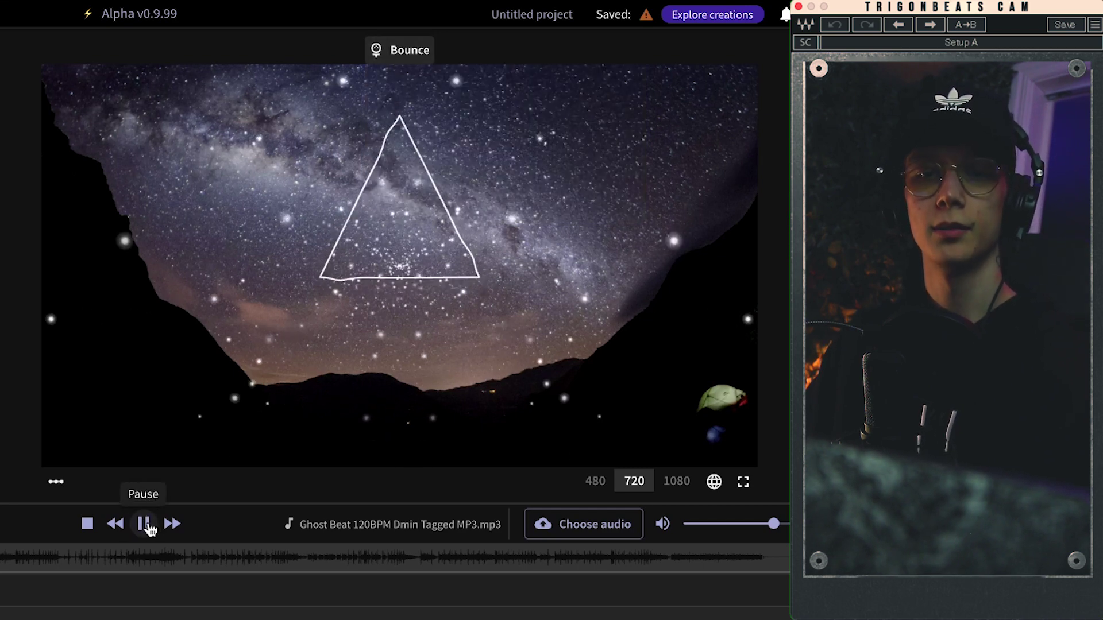
pyautogui.click(145, 525)
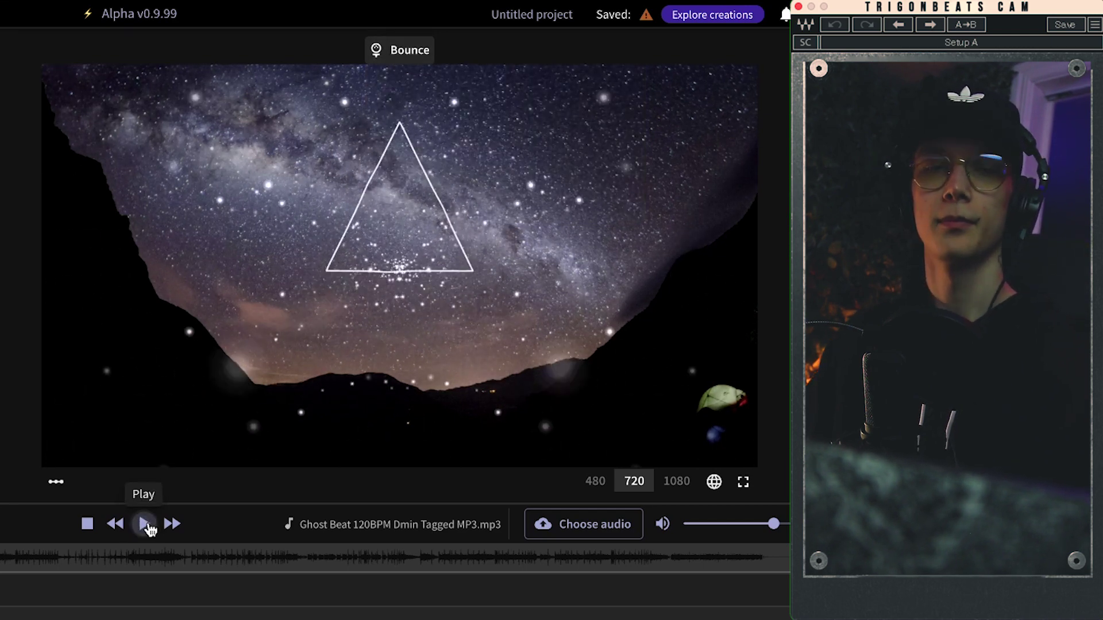
# Lower the bounce to 0.3 and raise the spectrum Layer 1 multiplier to 6.74
pyautogui.click(399, 50)
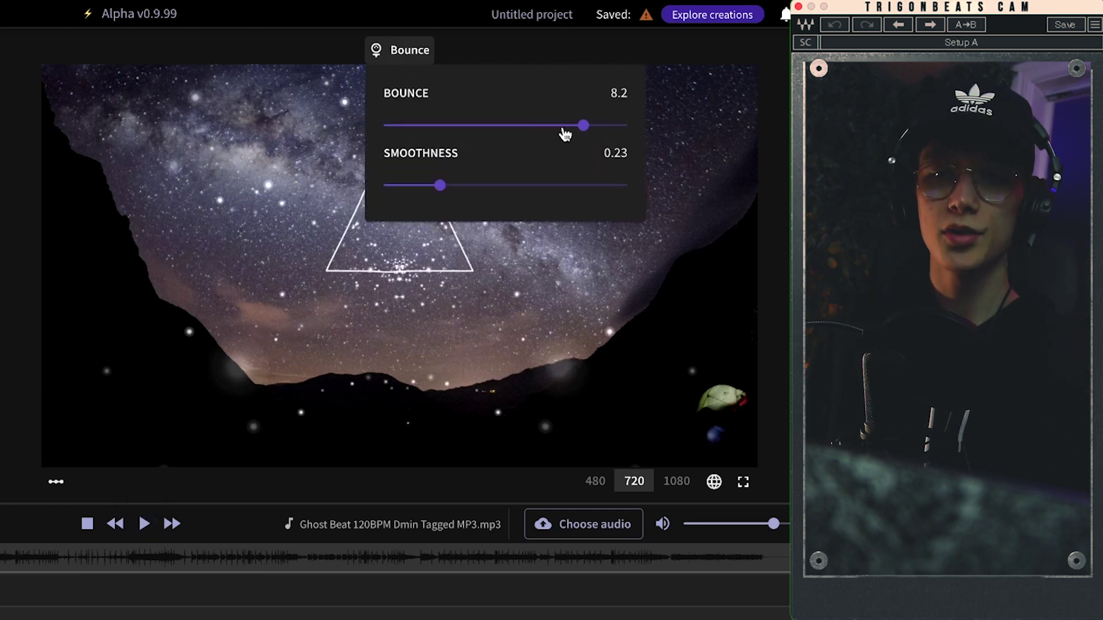
pyautogui.moveTo(564, 133); pyautogui.dragTo(242, 76)
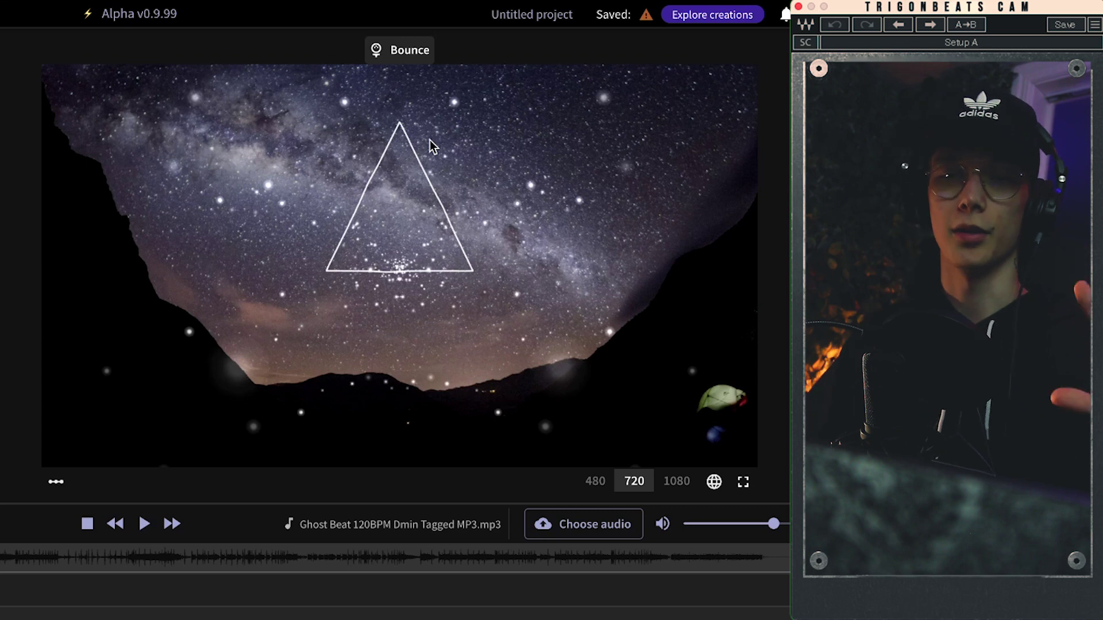
pyautogui.click(144, 524)
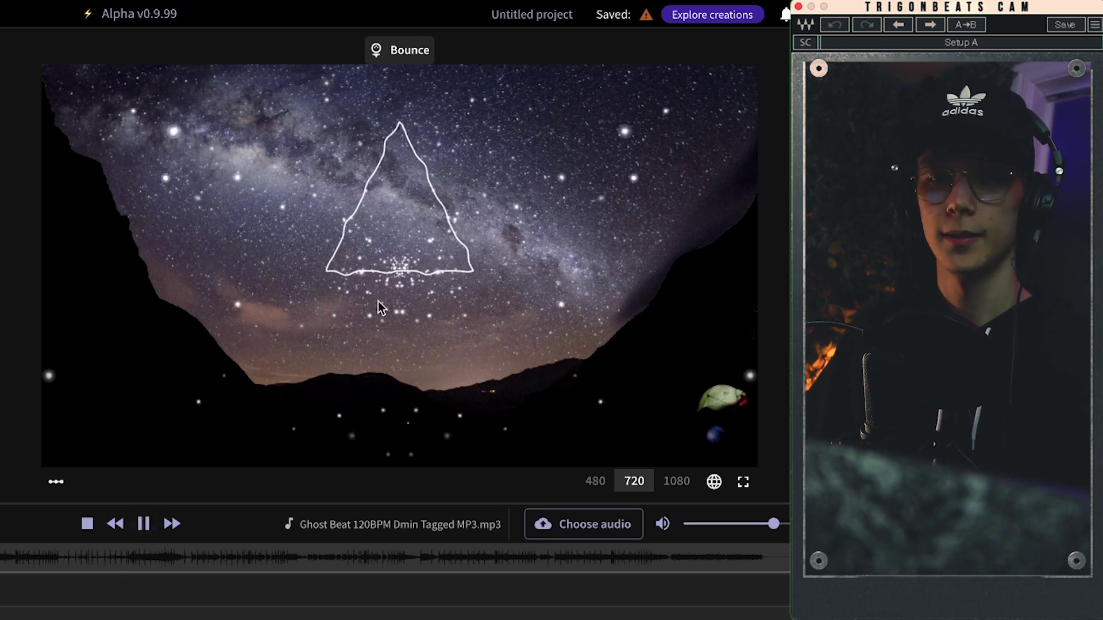
pyautogui.click(144, 524)
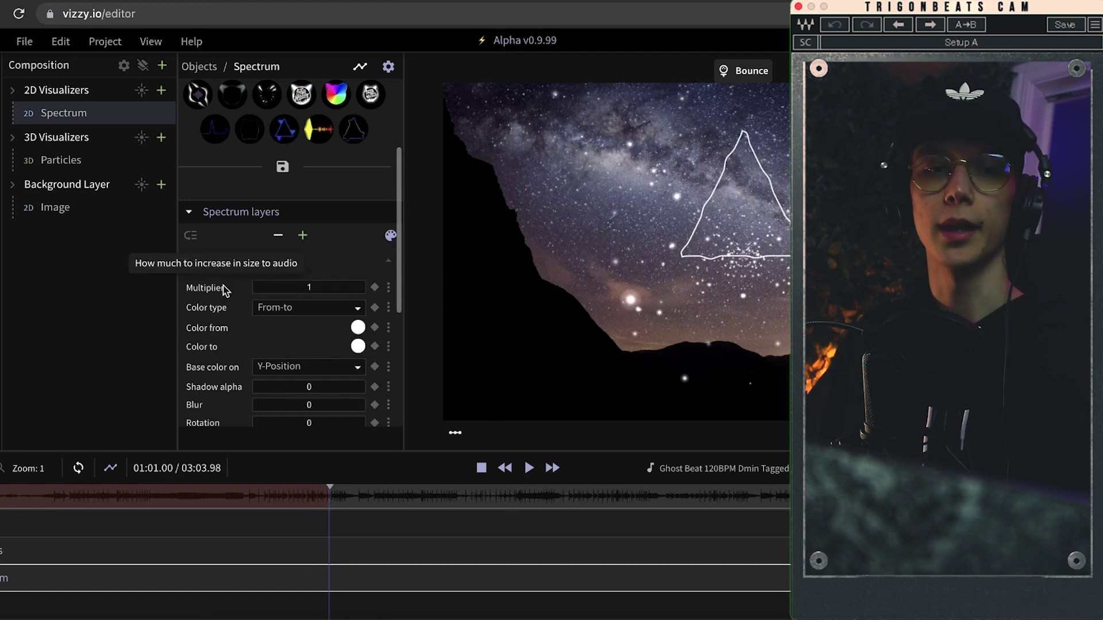
pyautogui.moveTo(296, 288); pyautogui.dragTo(379, 287)
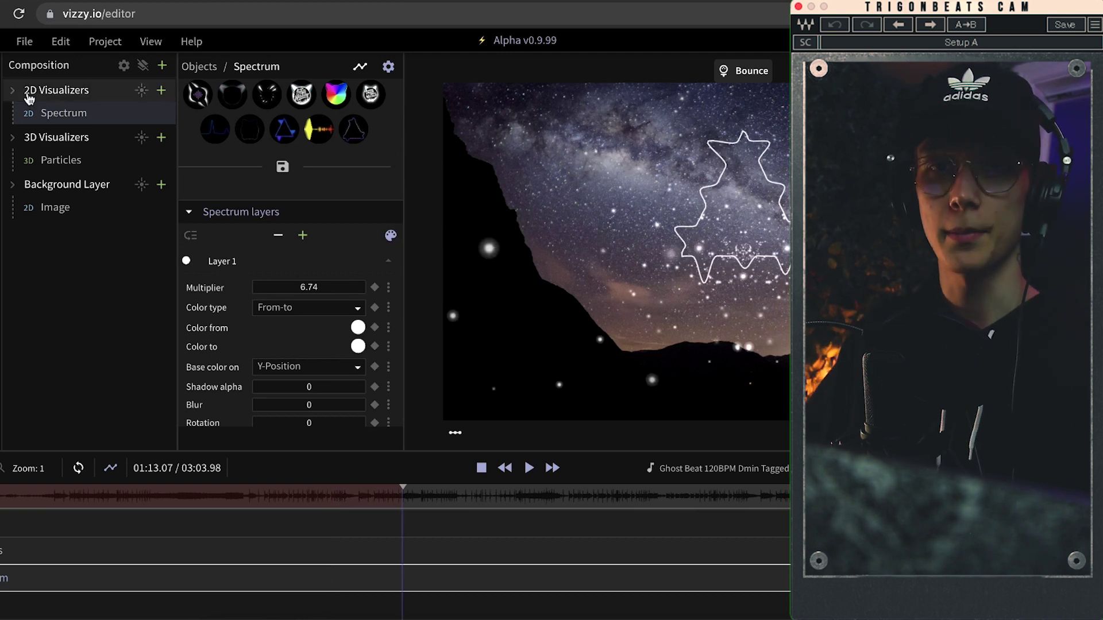
pyautogui.click(55, 207)
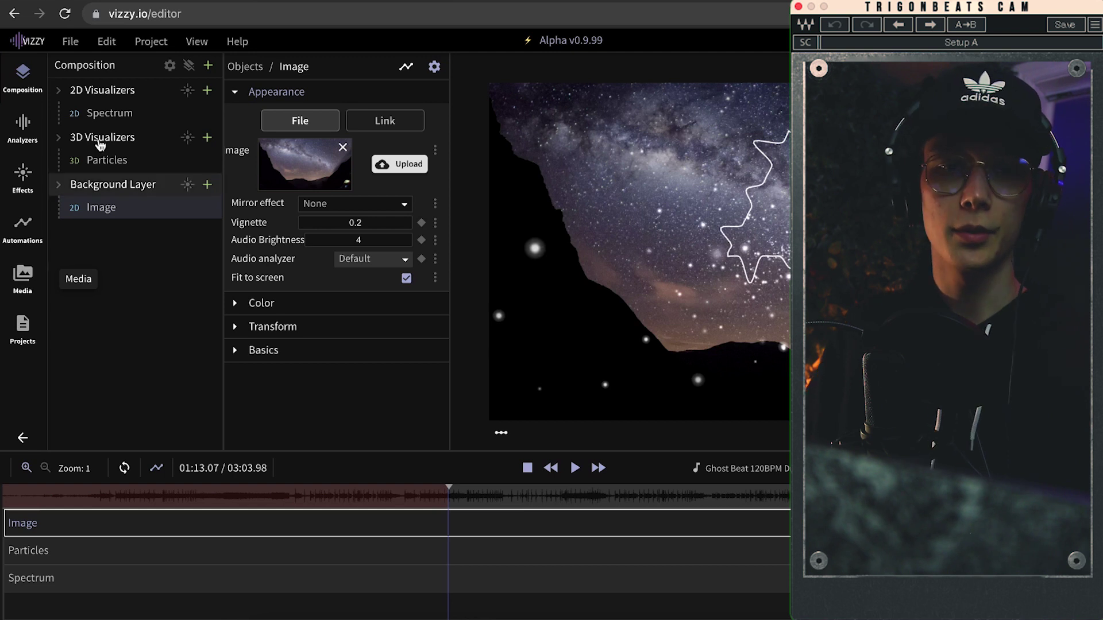
# Search the stock library for 'ghost' and set the greenhouse ghost photo as the background
pyautogui.click(111, 189)
pyautogui.click(114, 205)
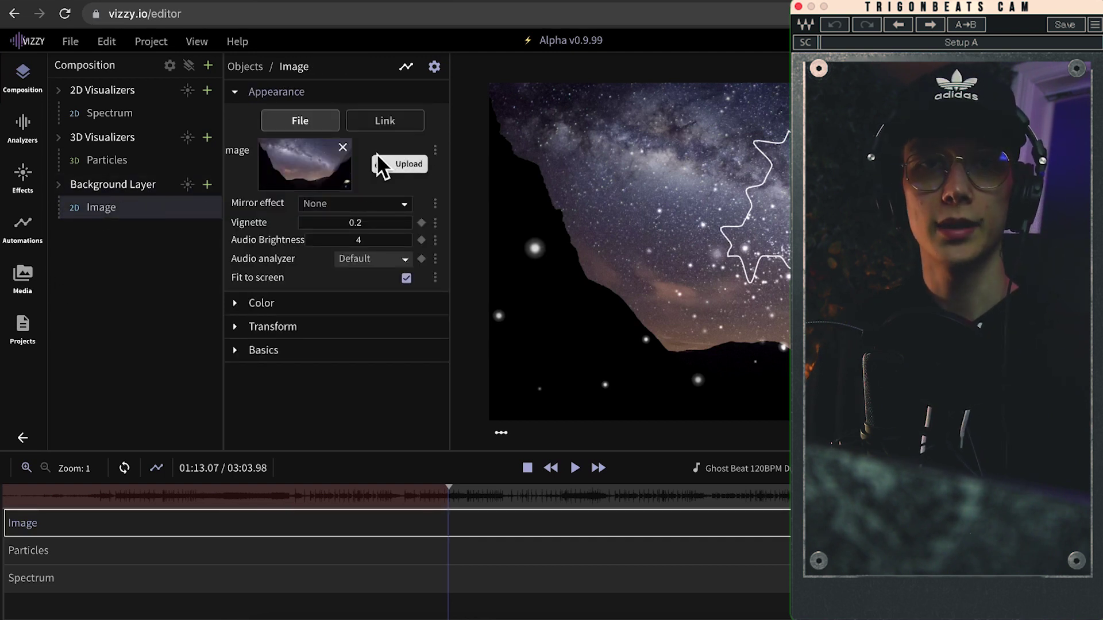
pyautogui.click(202, 181)
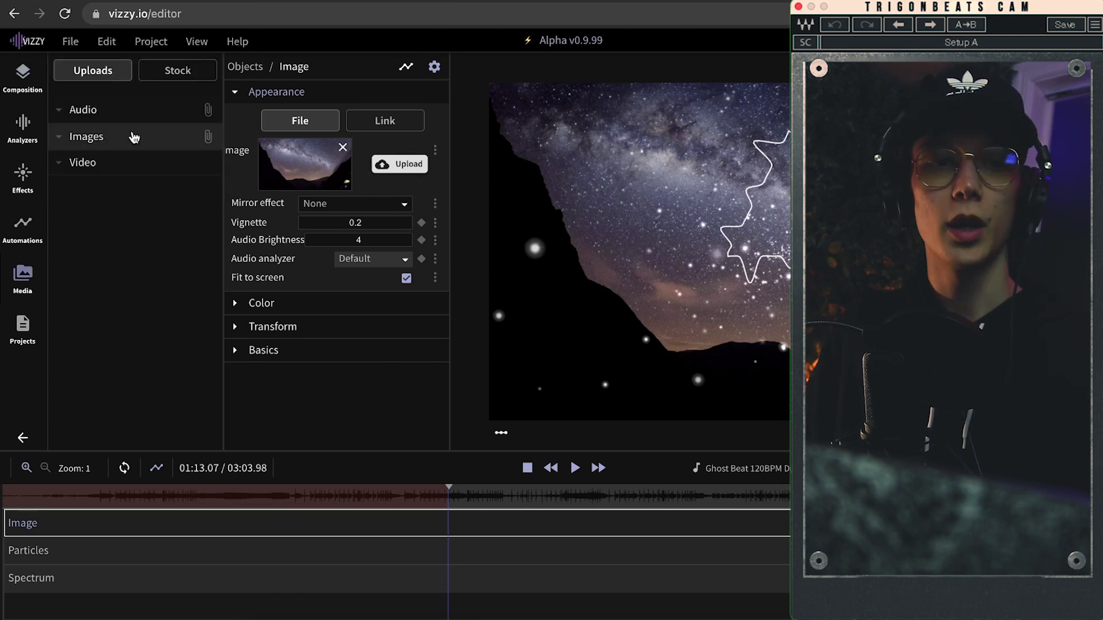
pyautogui.click(164, 72)
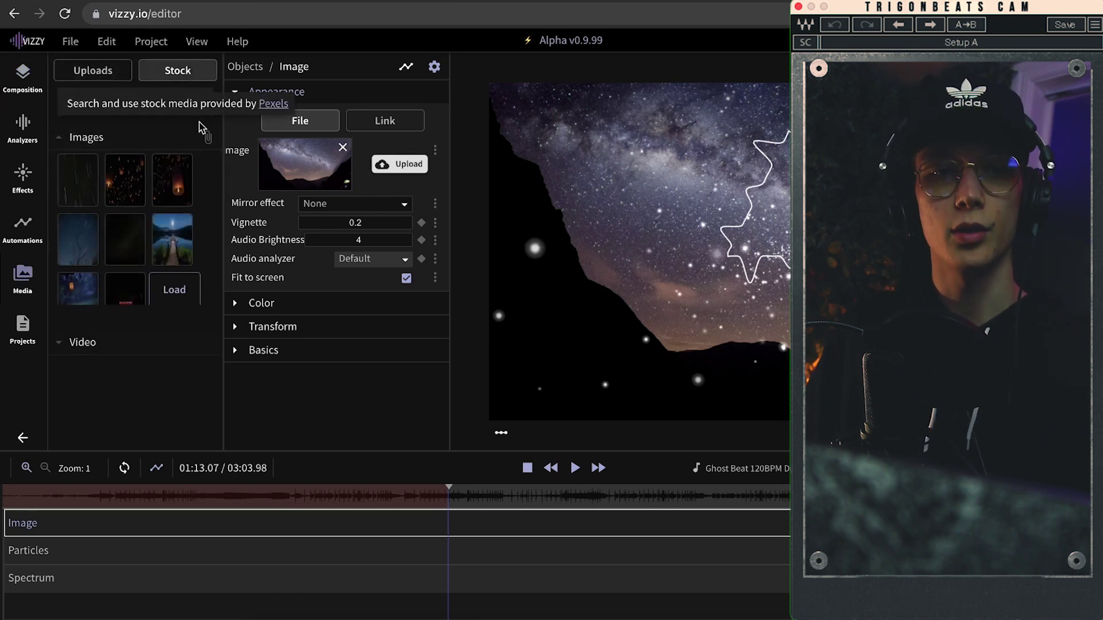
pyautogui.moveTo(118, 103); pyautogui.dragTo(46, 112)
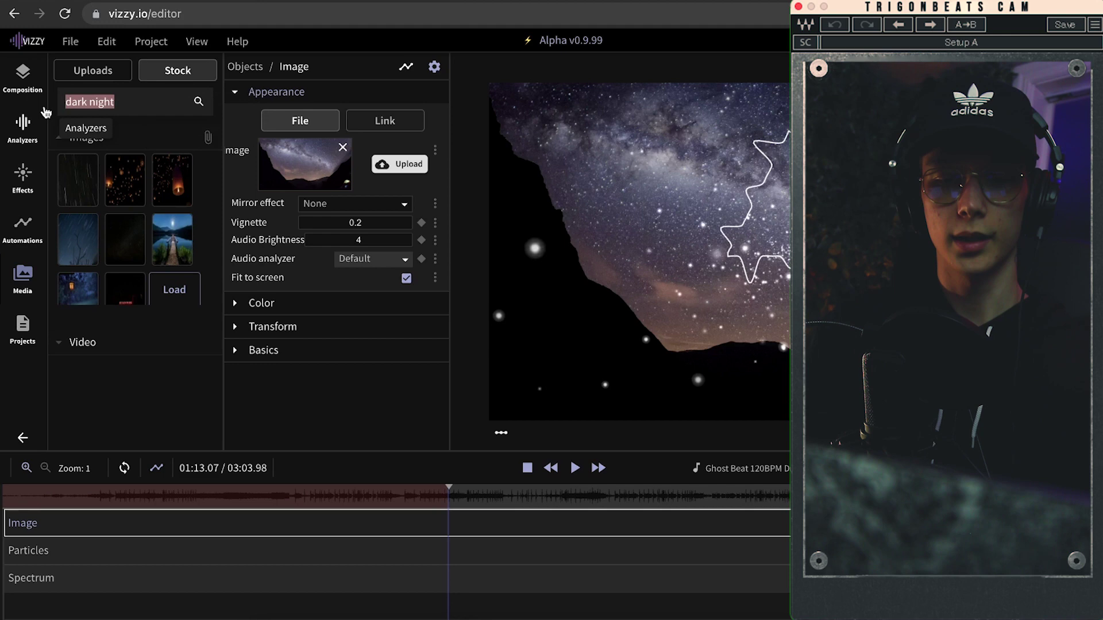
pyautogui.write('ghost')
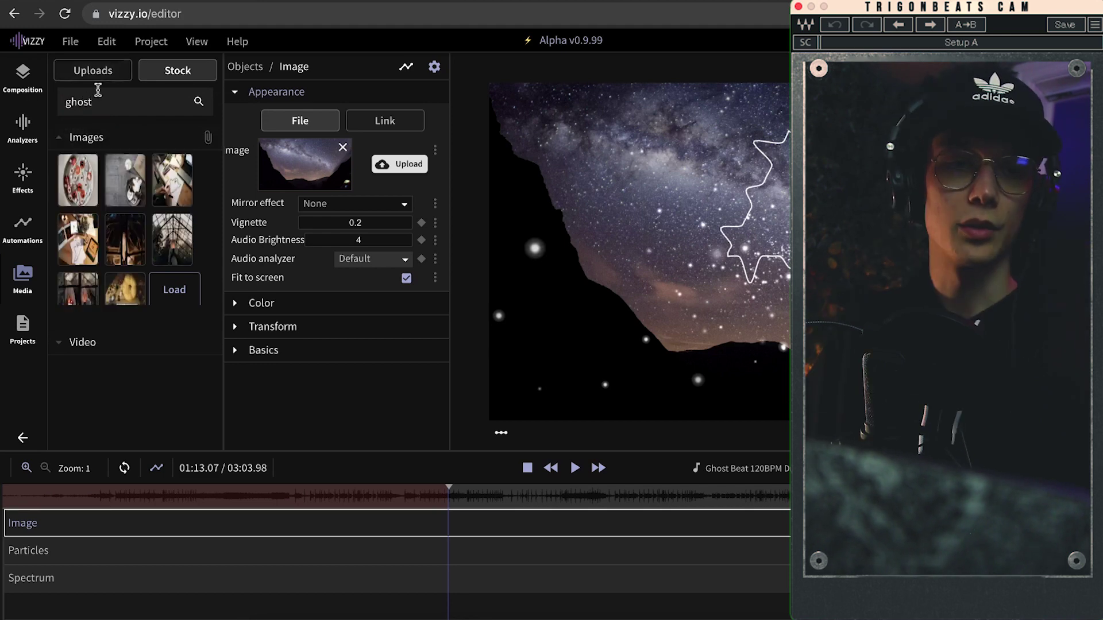
pyautogui.click(182, 262)
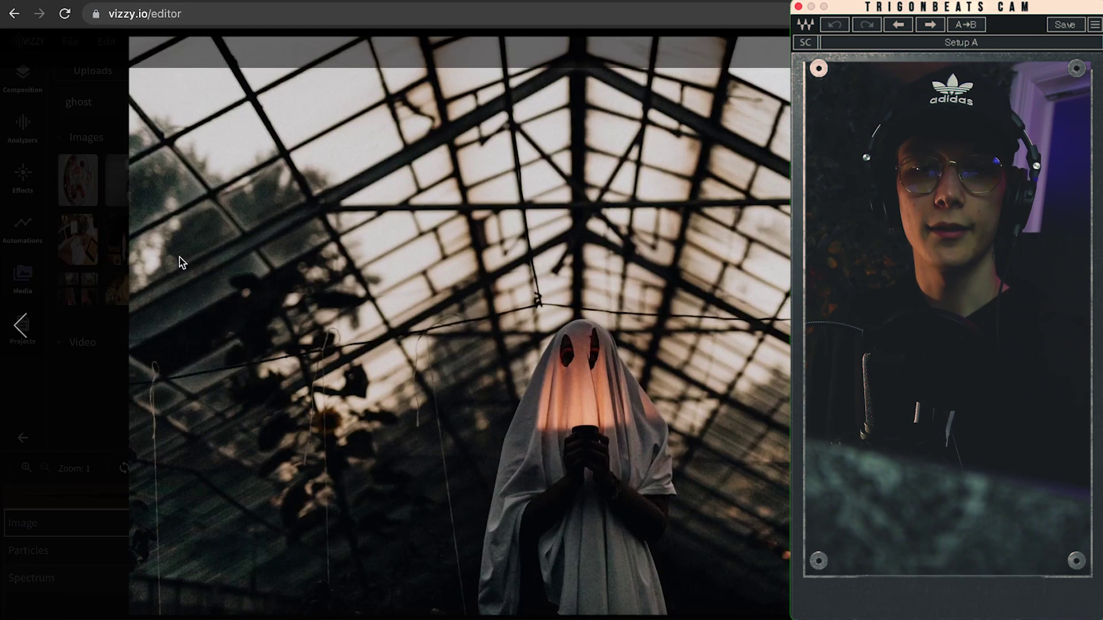
pyautogui.click(519, 204)
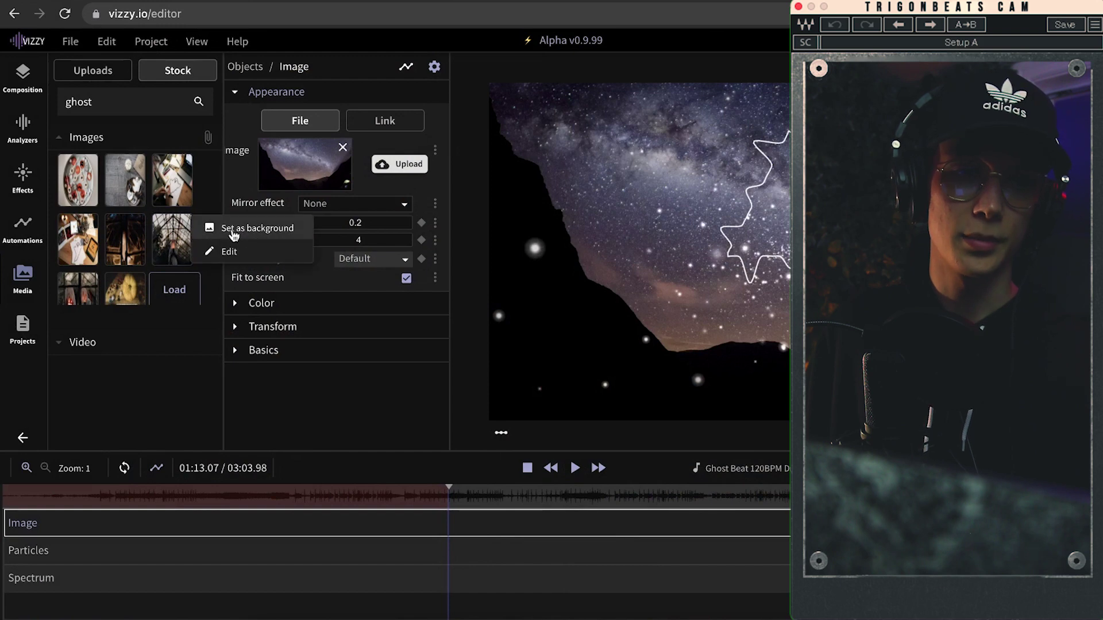
pyautogui.click(290, 328)
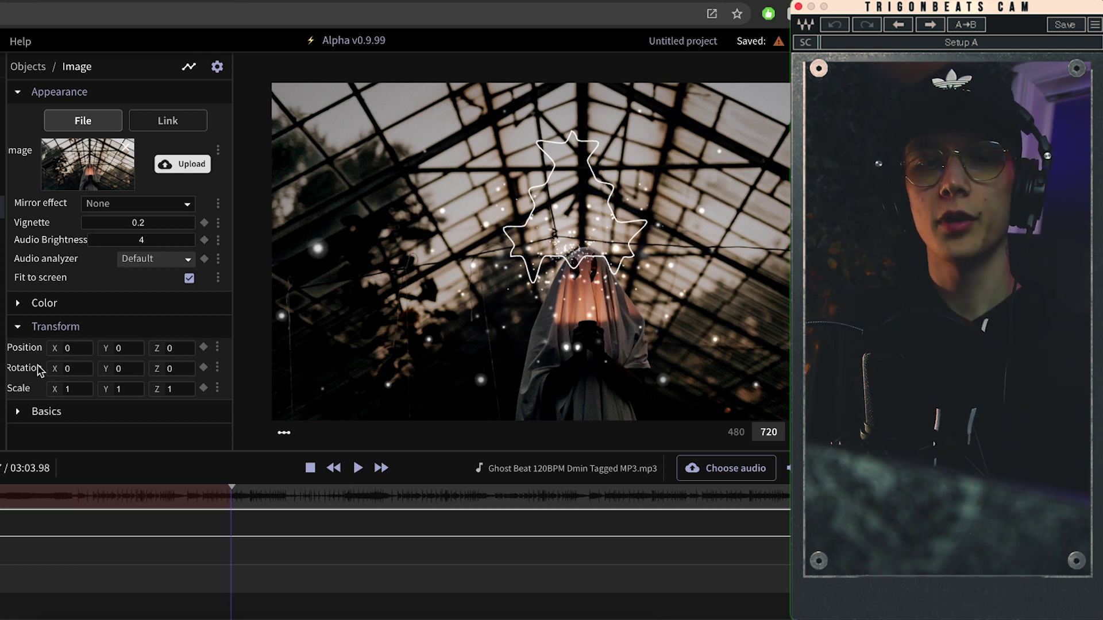
# Scale the background image to 1.2 on X and Y and shift it to X -19
pyautogui.moveTo(30, 372)
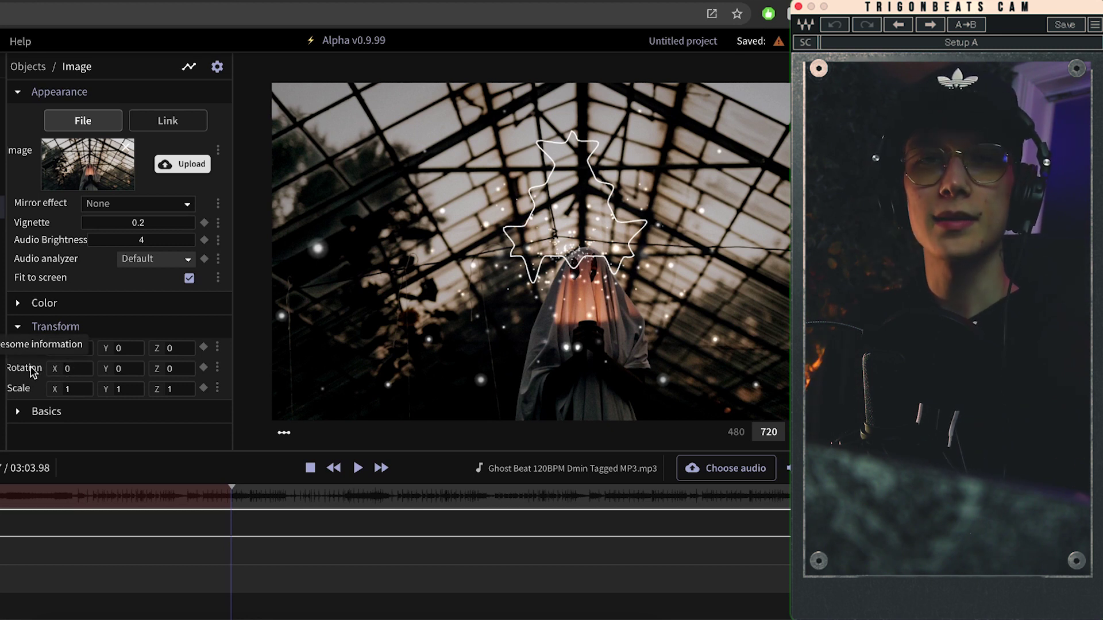
pyautogui.click(84, 392)
pyautogui.write('.')
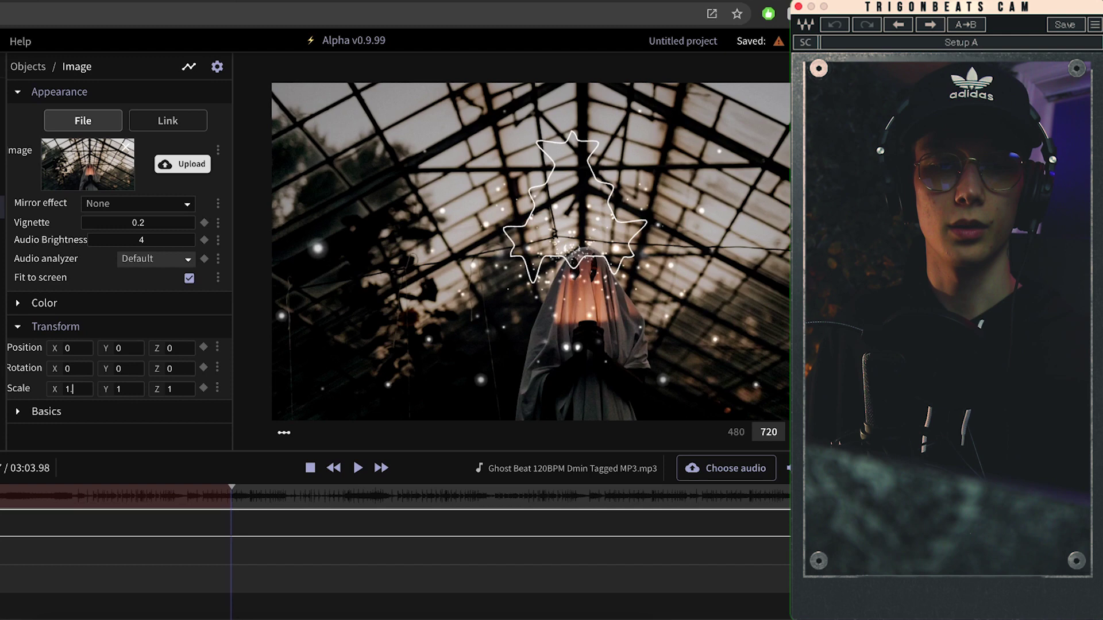
pyautogui.write('2')
pyautogui.click(135, 391)
pyautogui.write('.2')
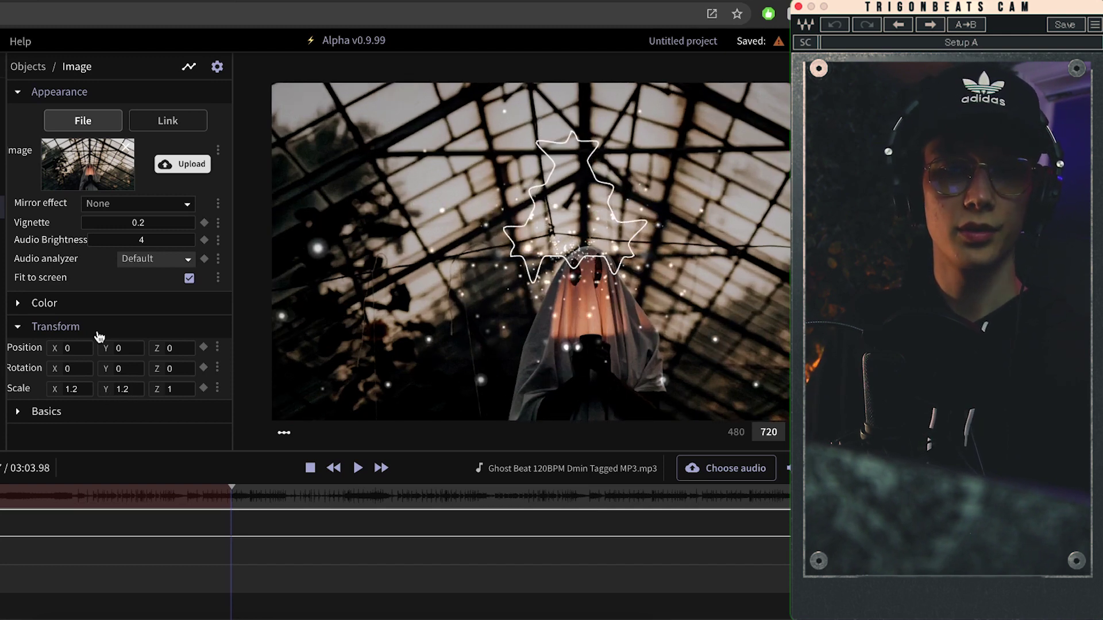
pyautogui.moveTo(52, 348); pyautogui.dragTo(39, 352)
# Raise the background's audio brightness to 8.7 and play the preview
pyautogui.moveTo(74, 259)
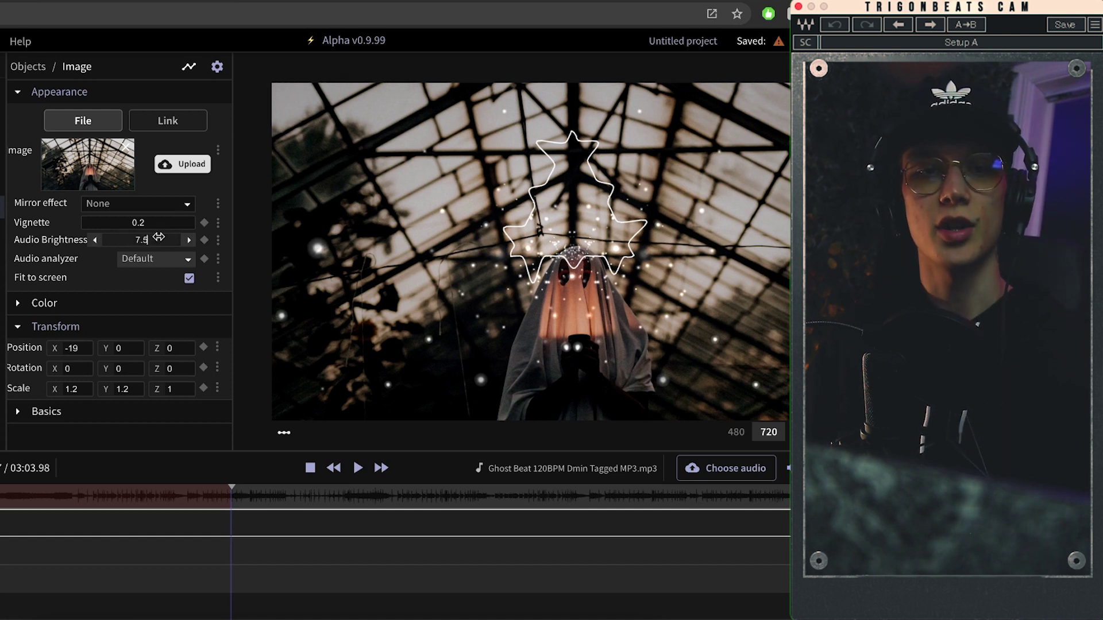
pyautogui.moveTo(164, 236); pyautogui.dragTo(165, 235)
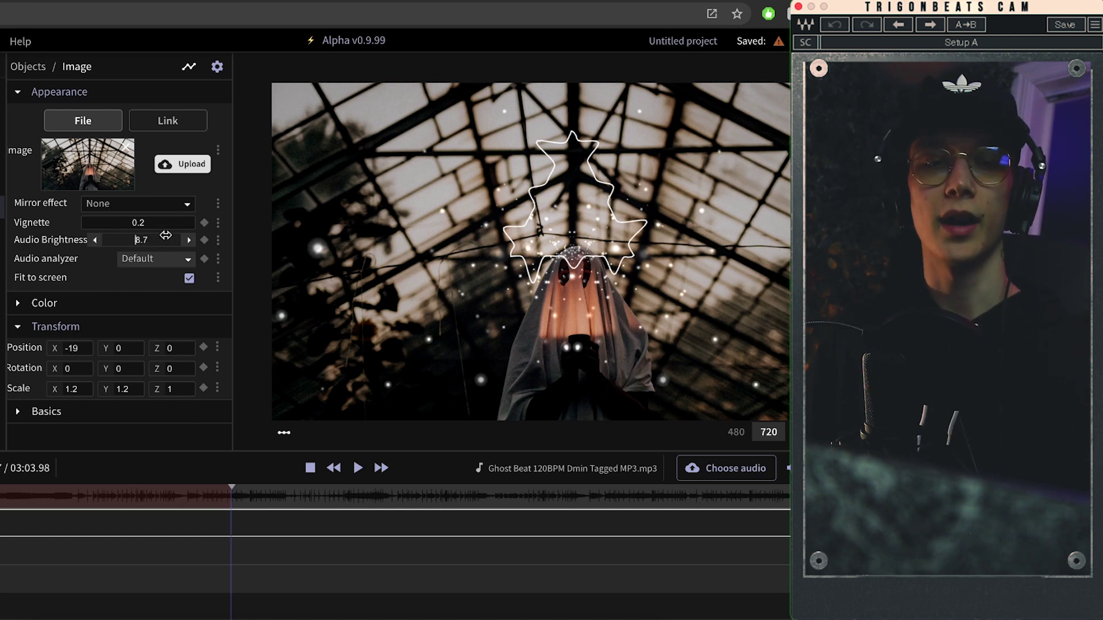
pyautogui.click(357, 468)
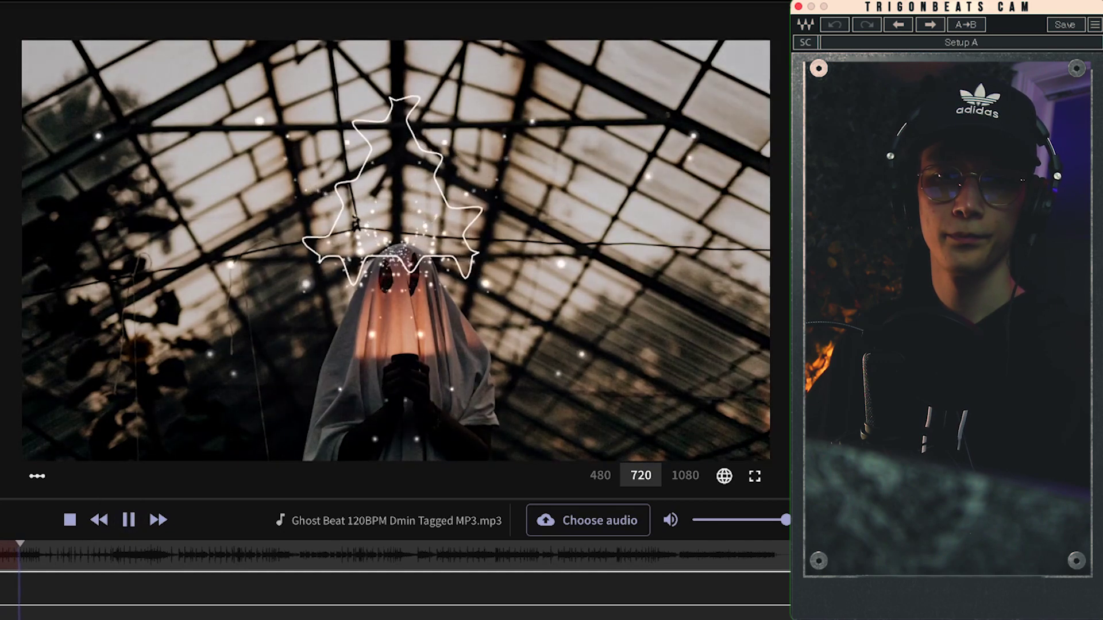
# Delete the Particles object and add a Particle Lines card to the 3D Visualizers group
pyautogui.click(128, 520)
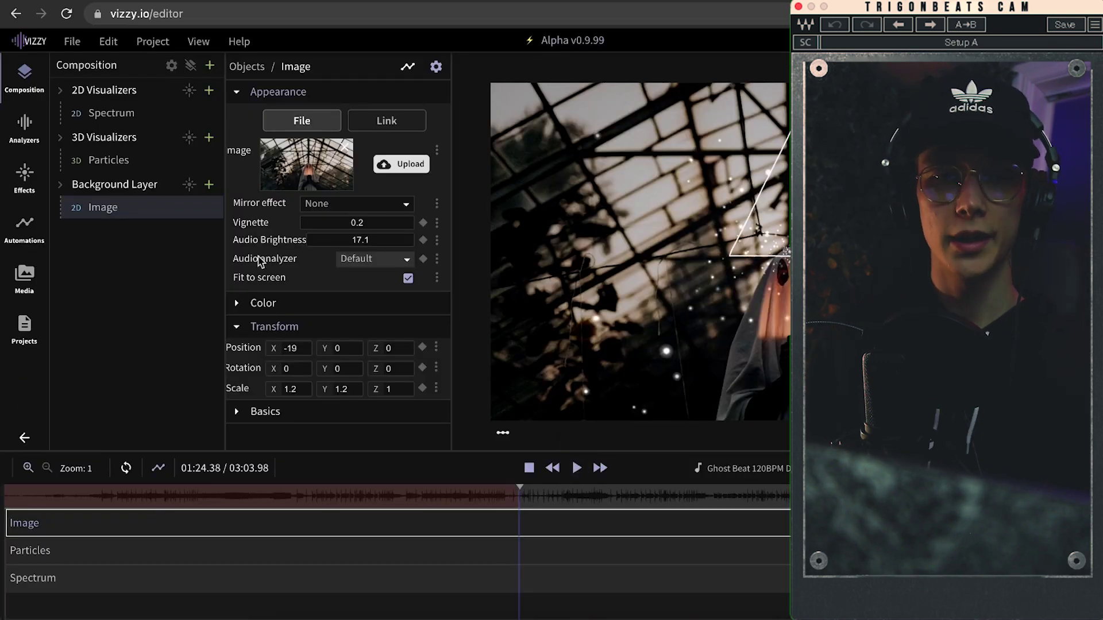
pyautogui.click(124, 161)
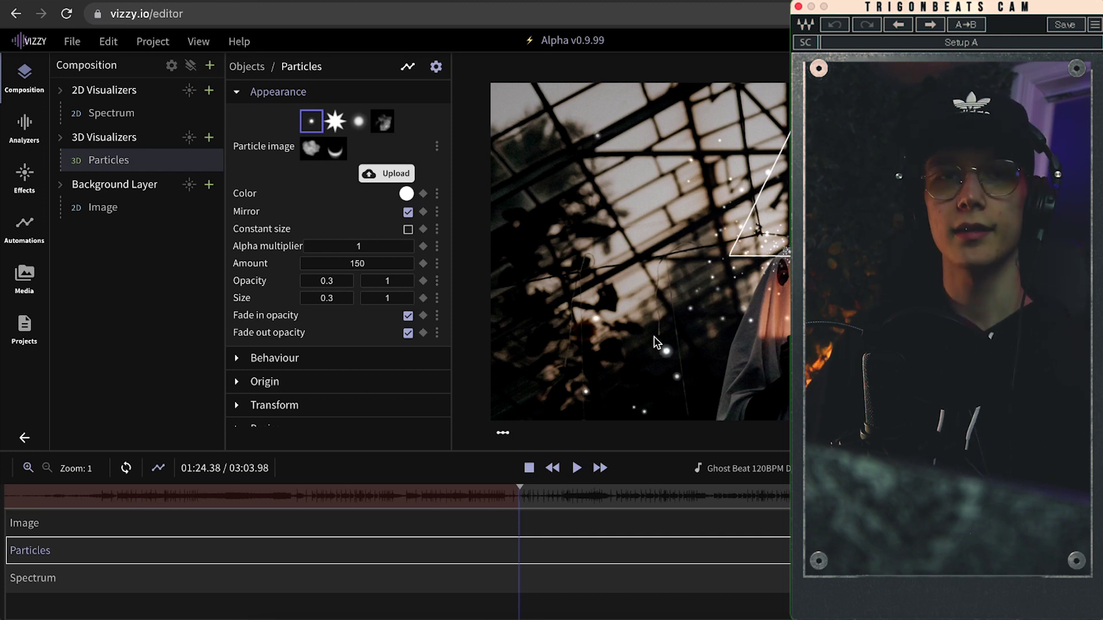
pyautogui.press('Delete')
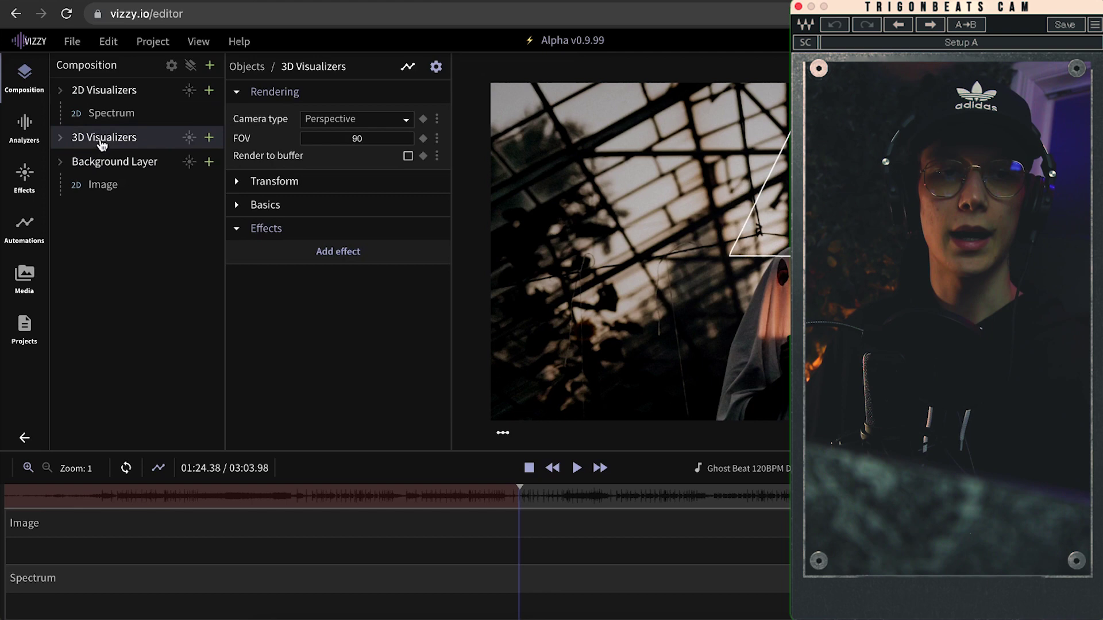
pyautogui.click(62, 140)
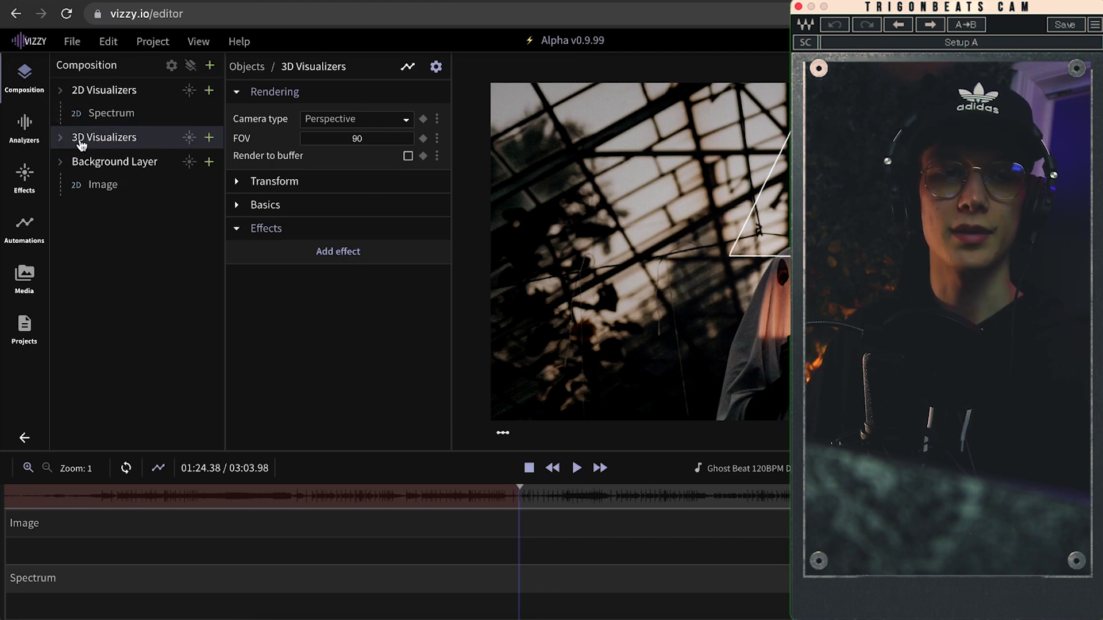
pyautogui.click(208, 137)
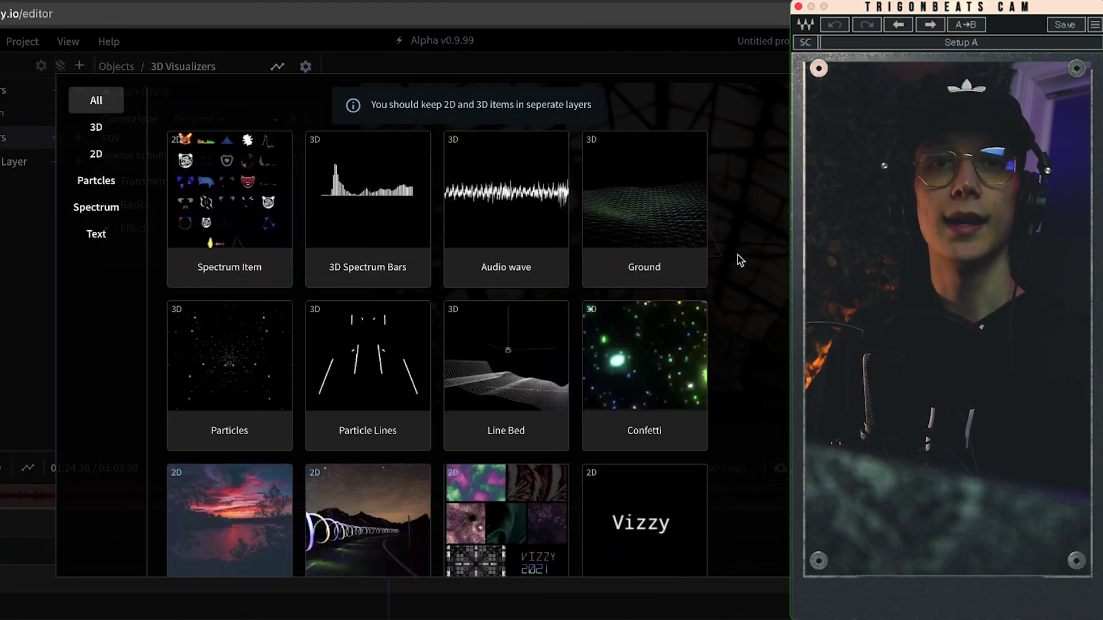
pyautogui.scroll(-3, 620, 284)
pyautogui.scroll(3, 598, 279)
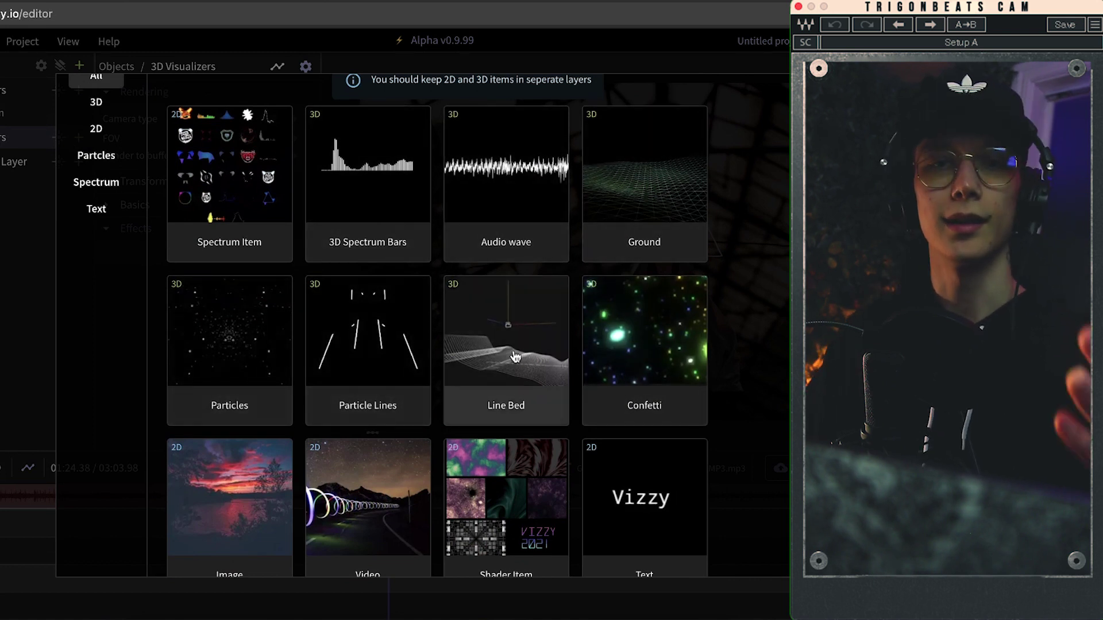
pyautogui.scroll(-3, 513, 356)
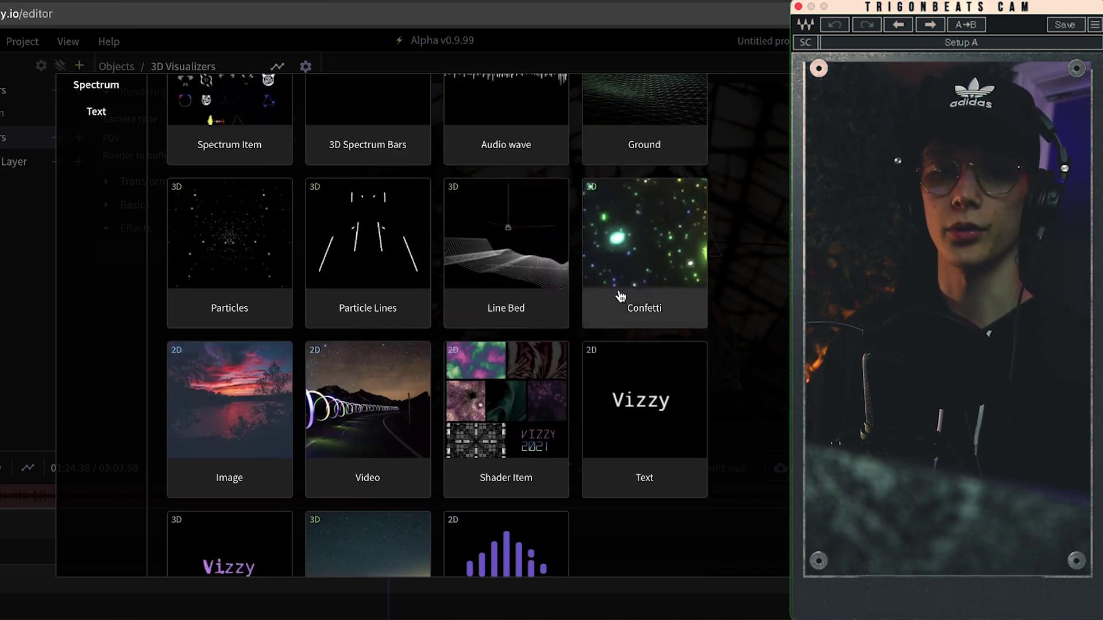
pyautogui.scroll(-3, 671, 309)
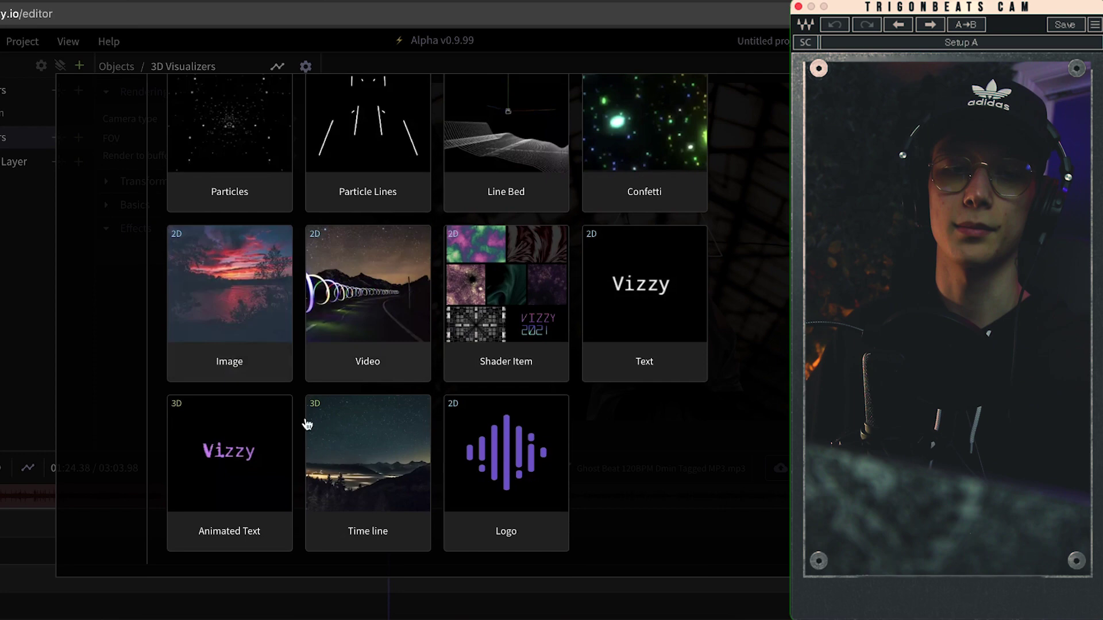
pyautogui.scroll(3, 379, 379)
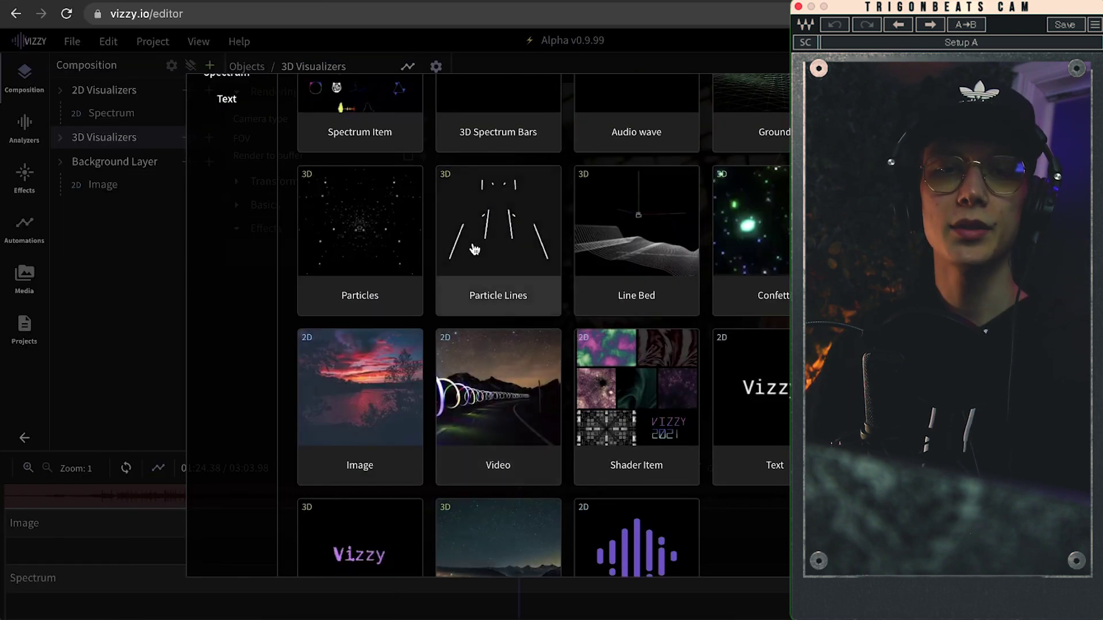
pyautogui.click(474, 249)
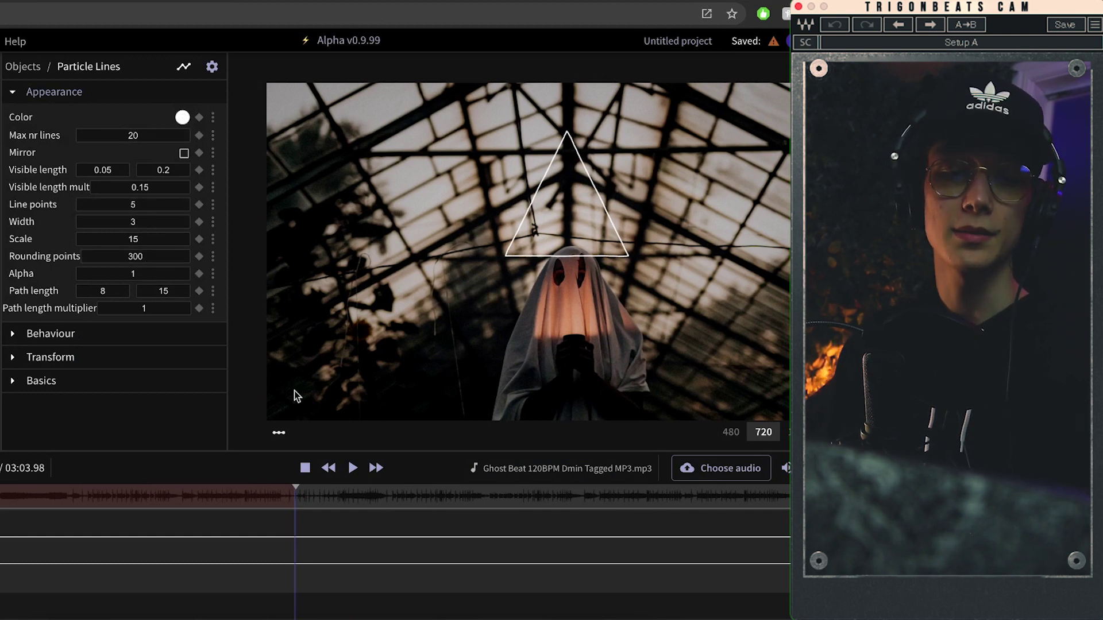
# Tune the Particle Lines path length (11.1–20), previewing playback before and after
pyautogui.click(352, 468)
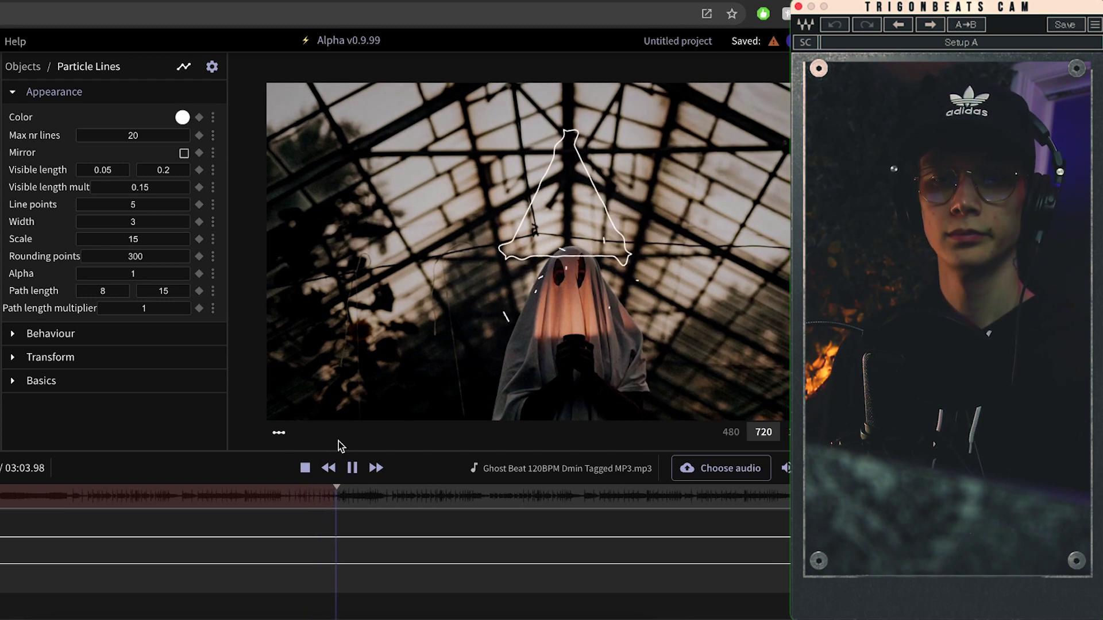
pyautogui.click(353, 469)
pyautogui.doubleClick(156, 291)
pyautogui.write('10')
pyautogui.click(185, 293)
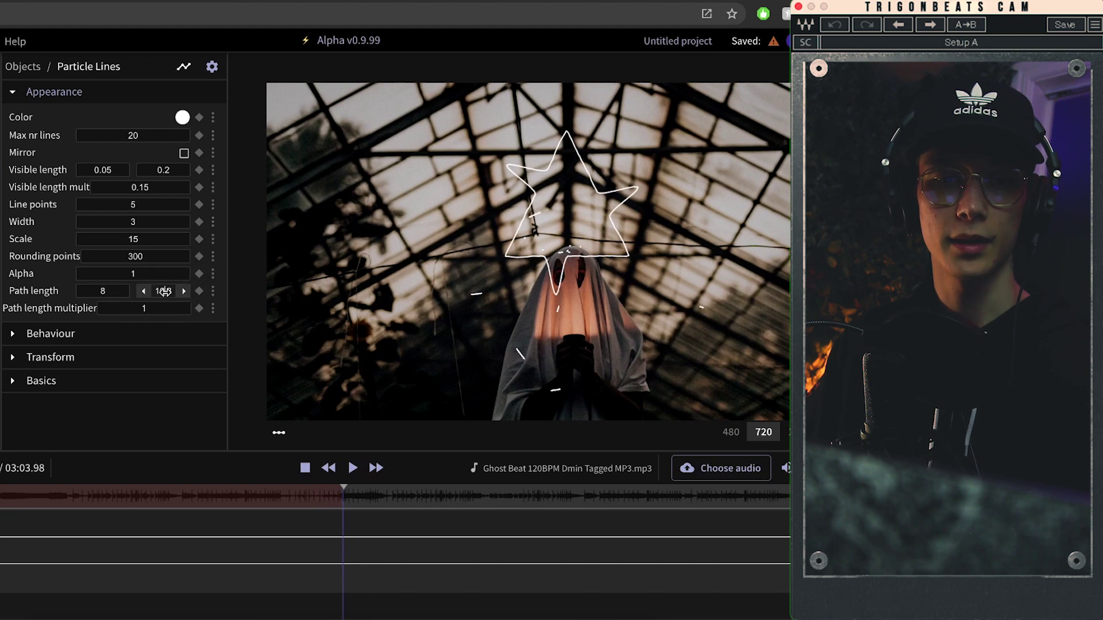
pyautogui.doubleClick(163, 291)
pyautogui.write('10')
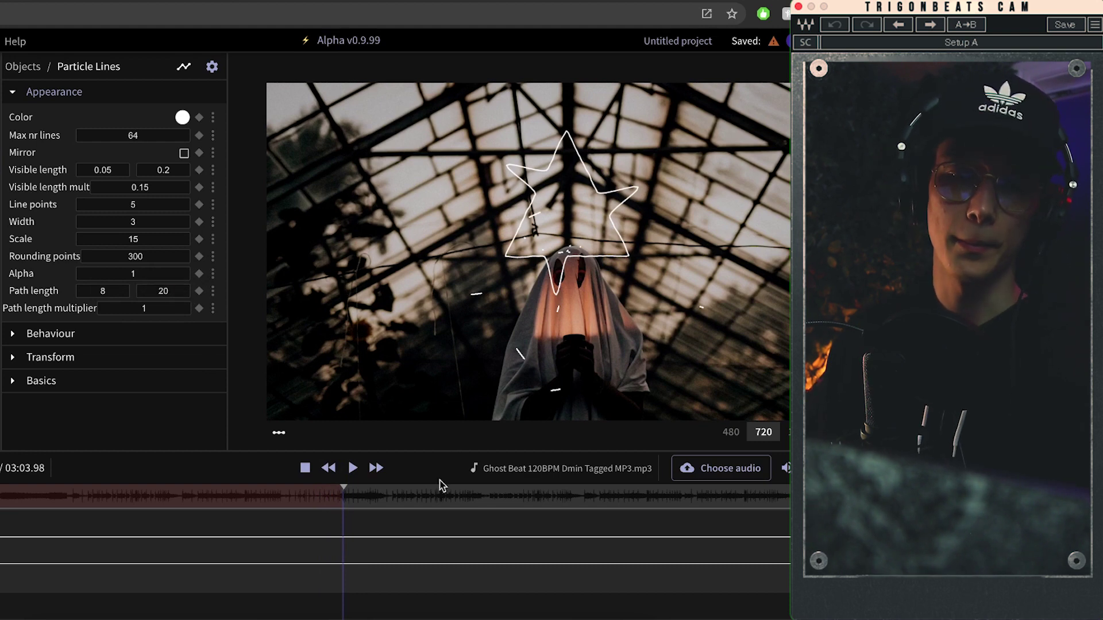
pyautogui.click(350, 469)
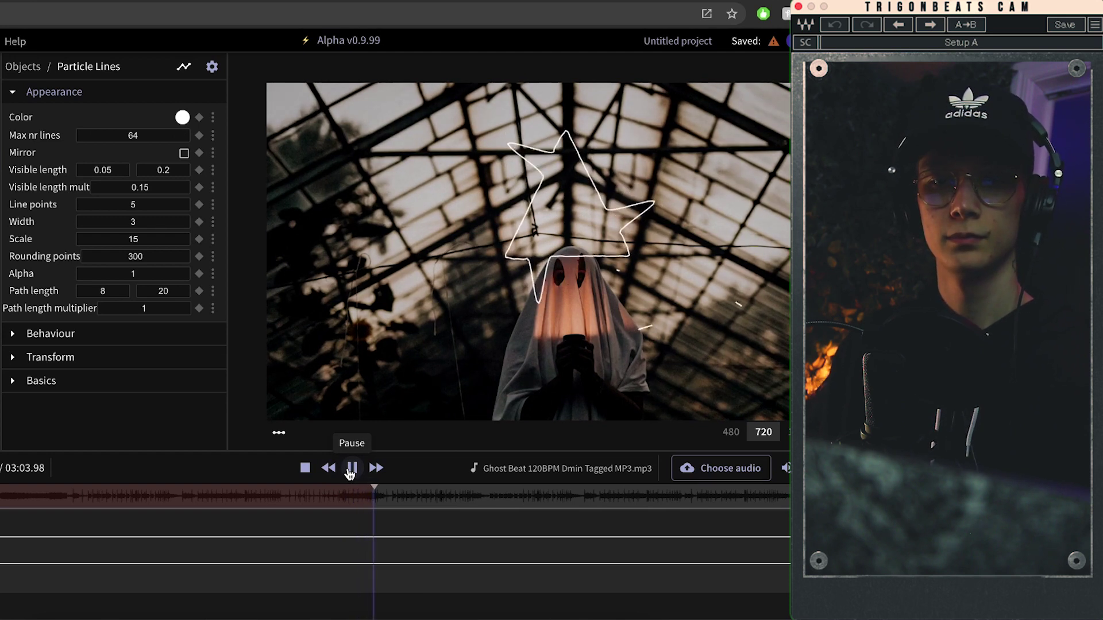
pyautogui.click(354, 470)
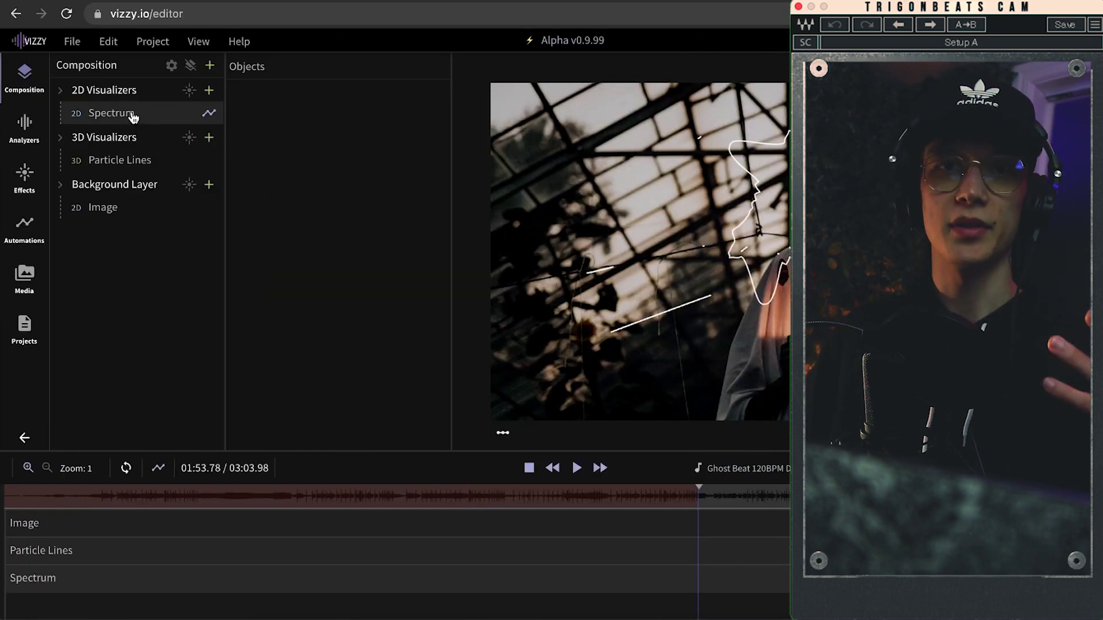
# Add a Camera Shake effect to the Background Layer
pyautogui.click(201, 185)
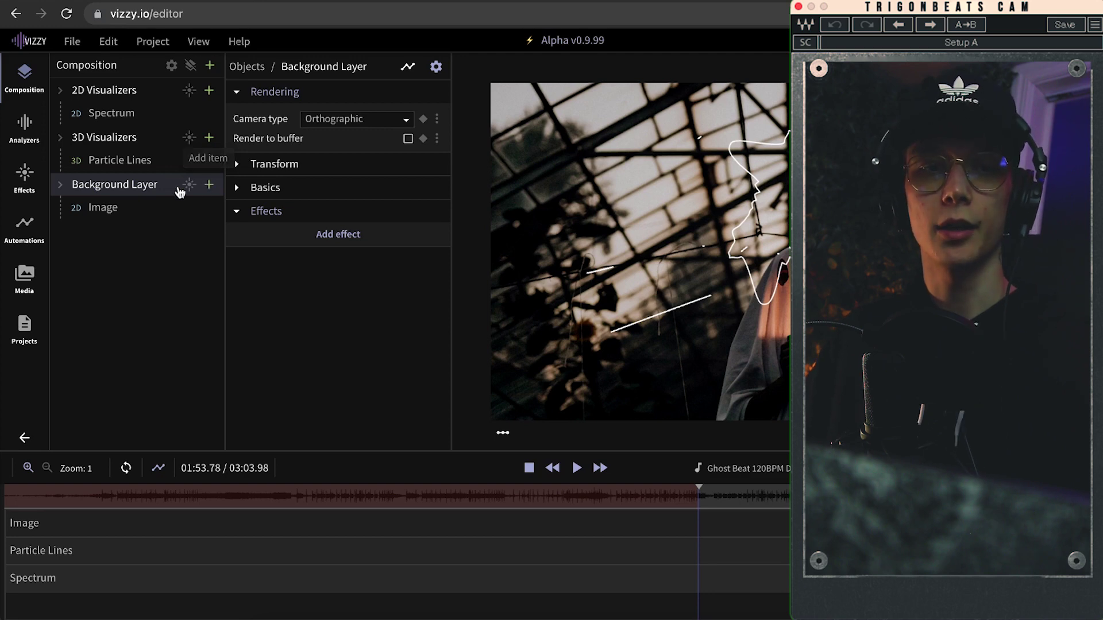
pyautogui.click(185, 188)
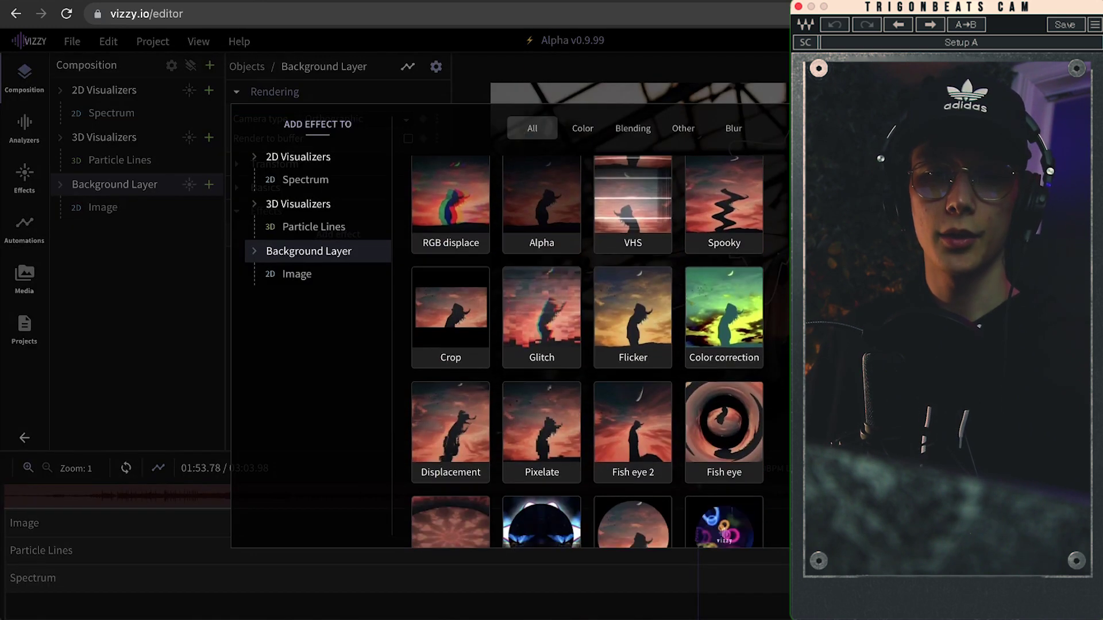
pyautogui.scroll(-5, 626, 392)
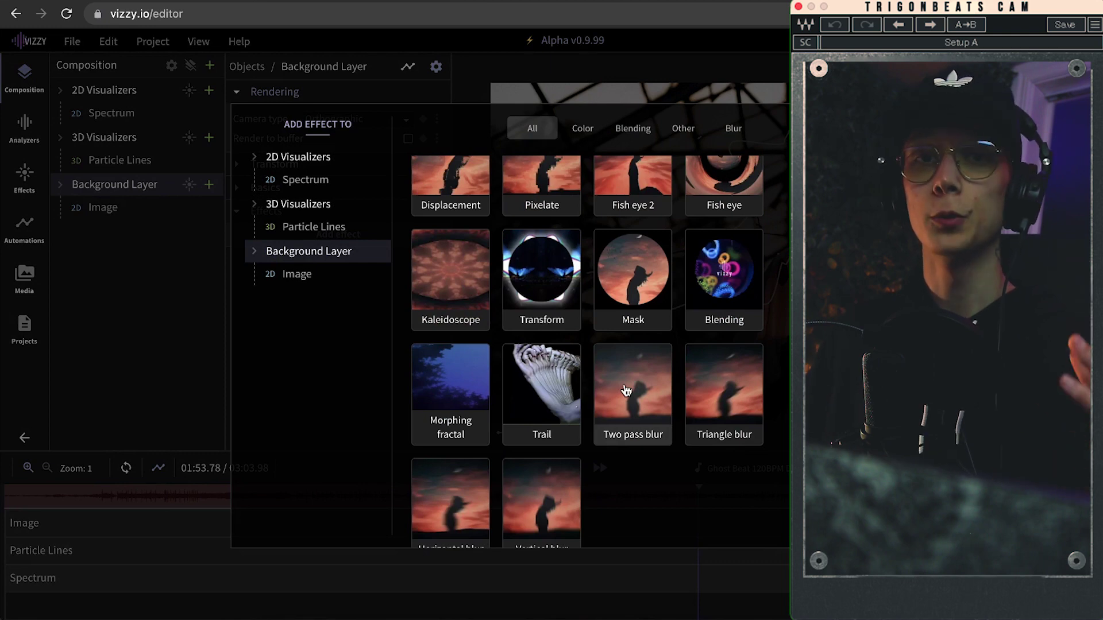
pyautogui.scroll(5, 626, 391)
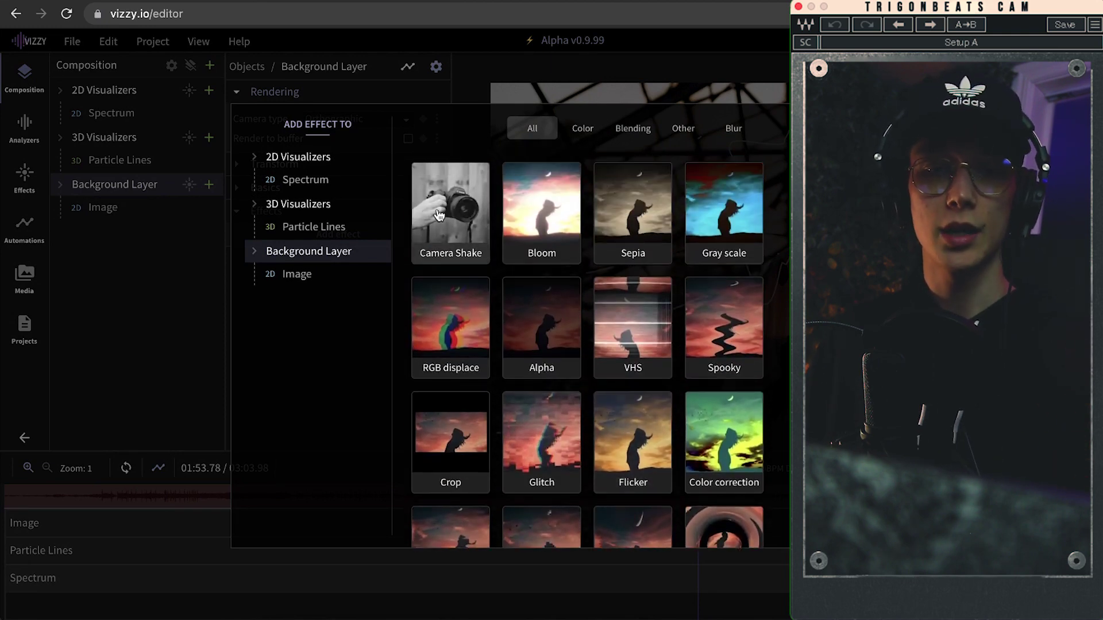
pyautogui.click(440, 215)
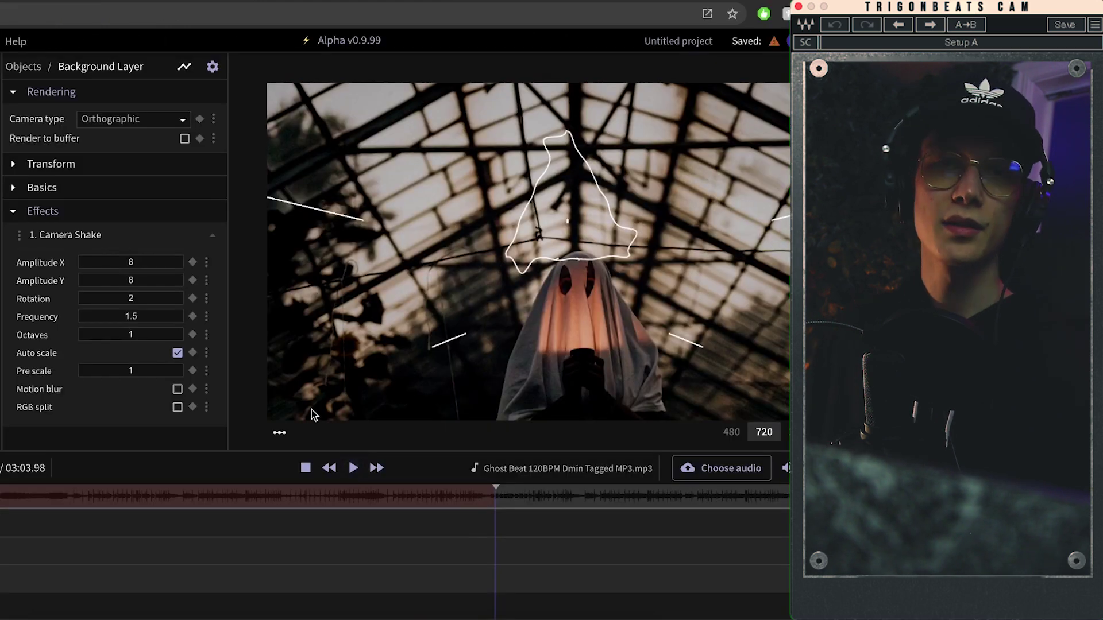
# Set the shake amplitude to 2.3 by 1.4 and turn on motion blur
pyautogui.click(157, 262)
pyautogui.write('2.3')
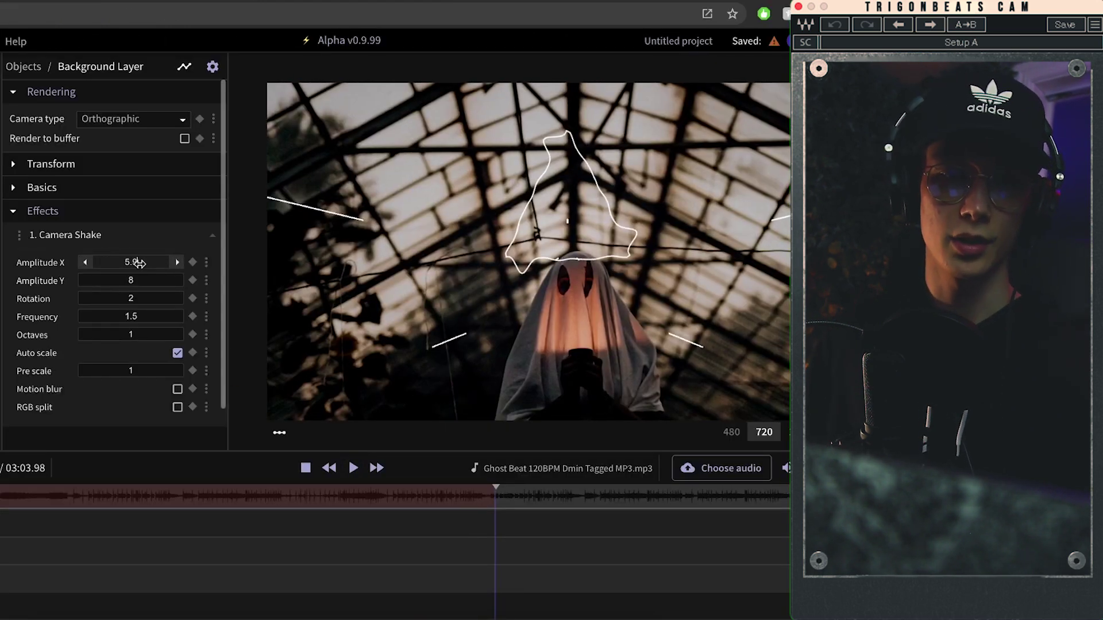
pyautogui.press('Tab')
pyautogui.write('1.4')
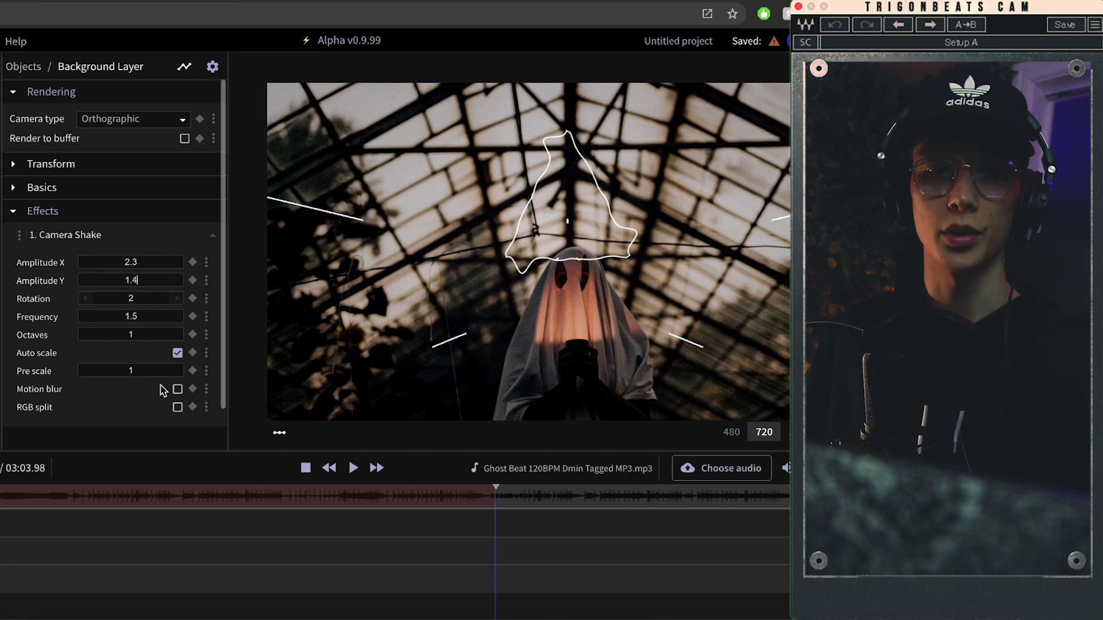
pyautogui.click(178, 390)
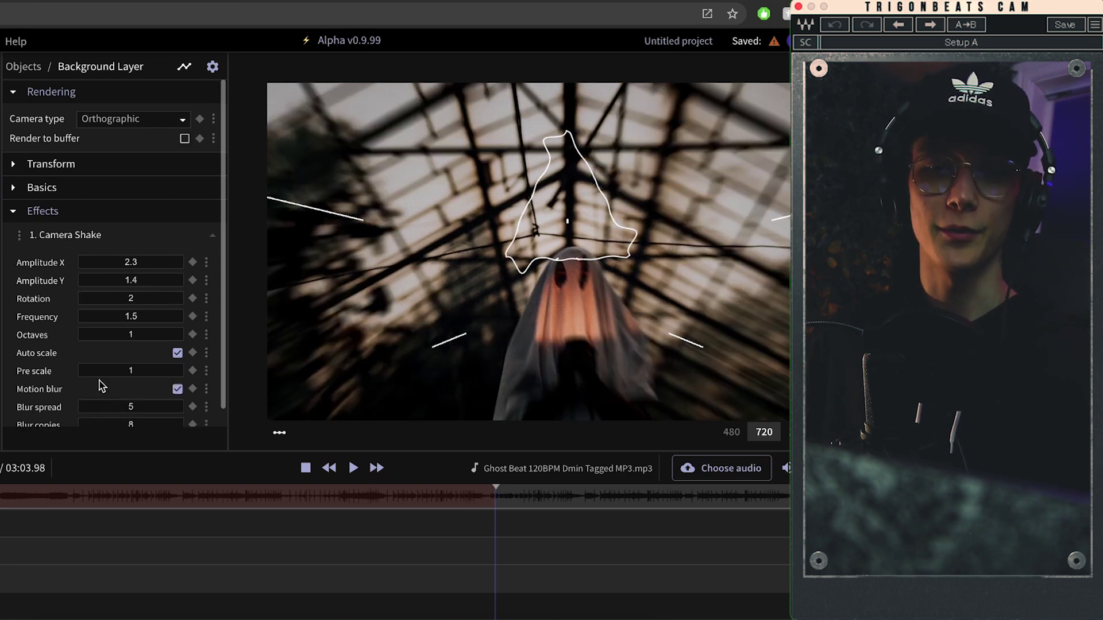
# Set blur spread 3.1 and 5 blur copies, then play the preview
pyautogui.scroll(-1, 98, 387)
pyautogui.click(127, 388)
pyautogui.write('3.3')
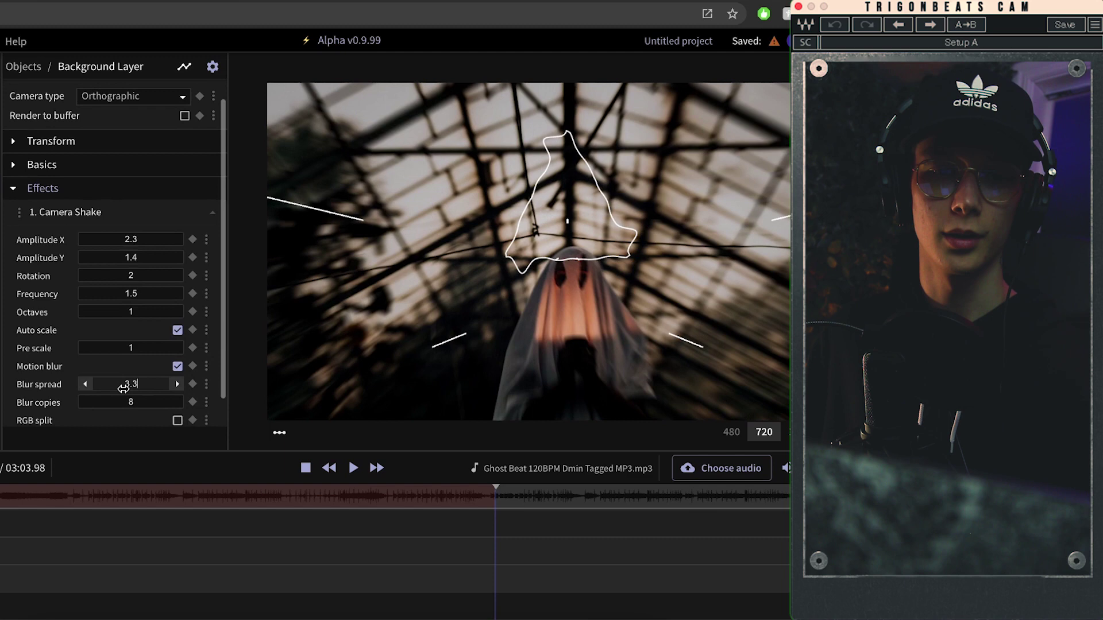
pyautogui.press('BackSpace')
pyautogui.write('1')
pyautogui.press('Tab')
pyautogui.write('5')
pyautogui.click(355, 469)
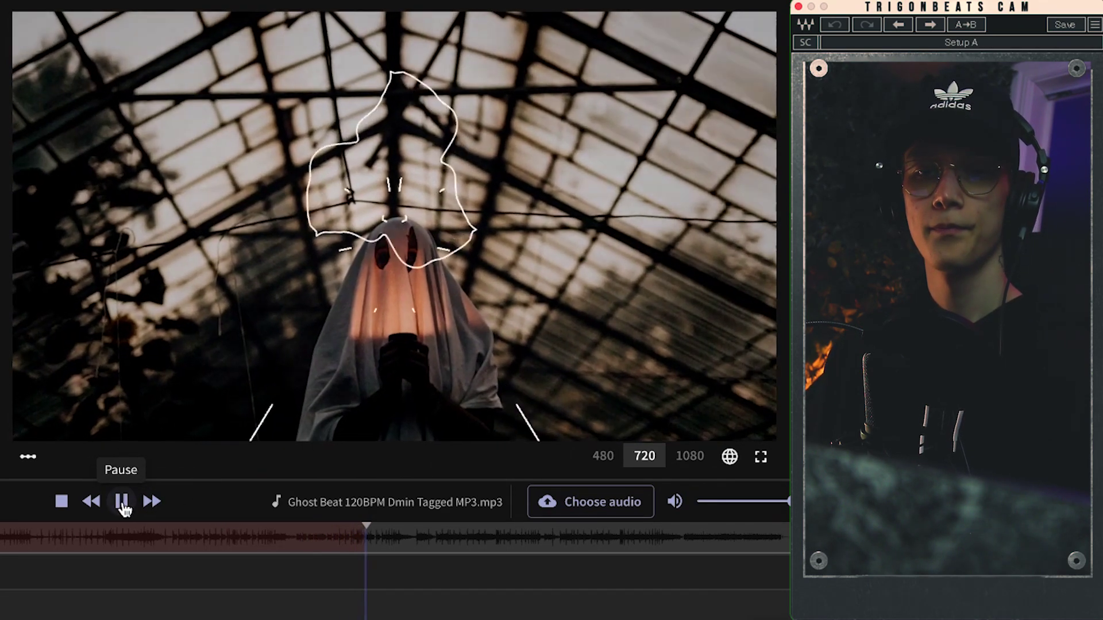
# Pause playback and add a new layer with an Image item loading Ghost Beat Text.png
pyautogui.click(123, 502)
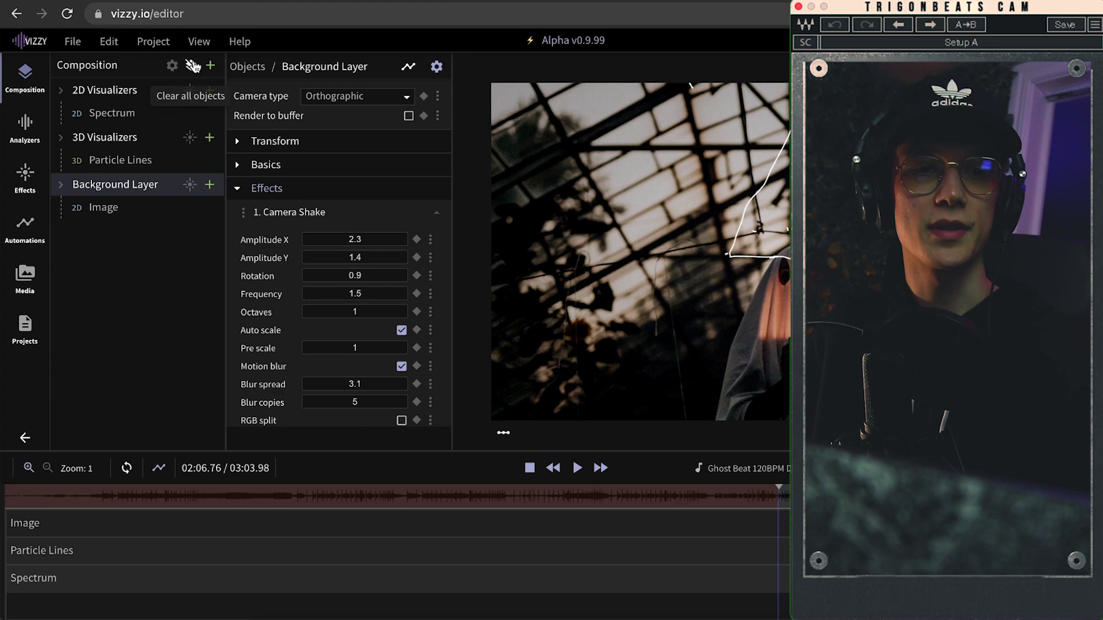
pyautogui.click(210, 65)
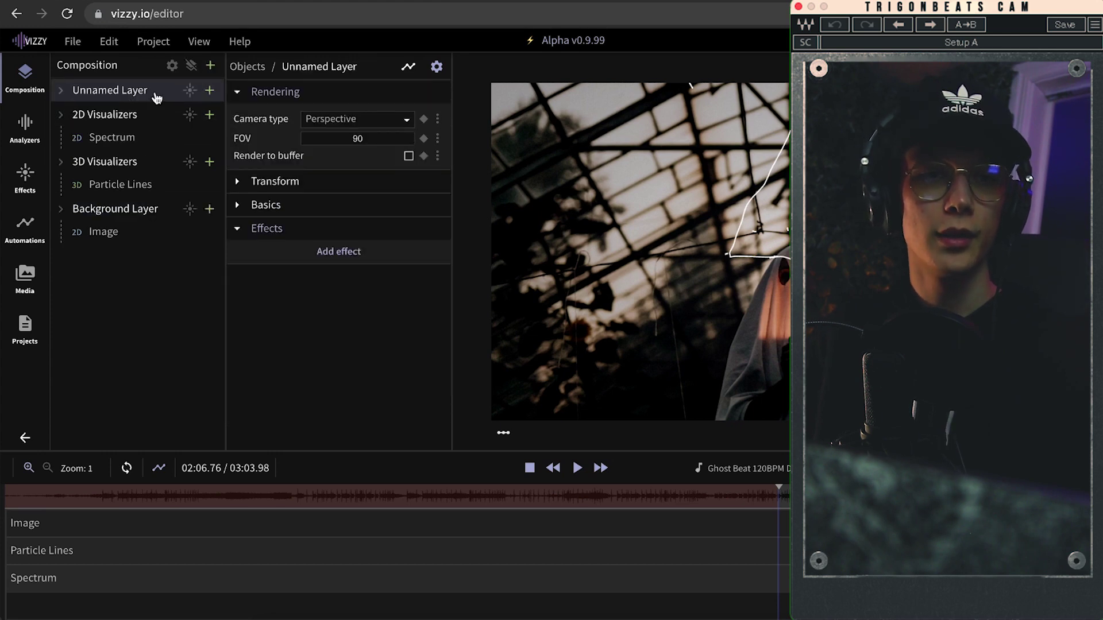
pyautogui.click(209, 91)
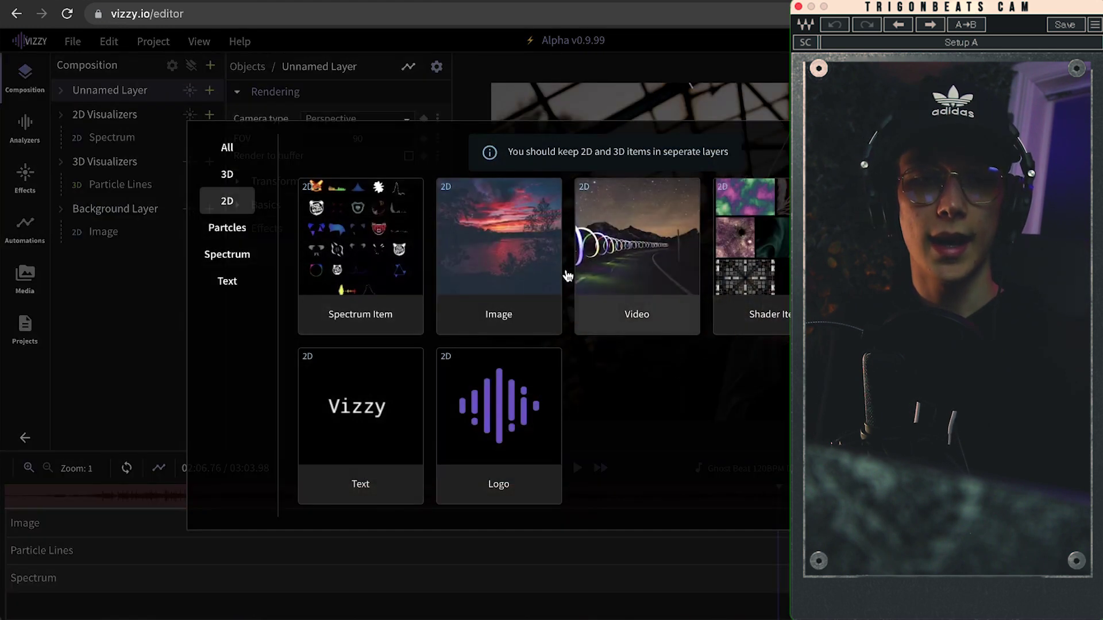
pyautogui.click(499, 253)
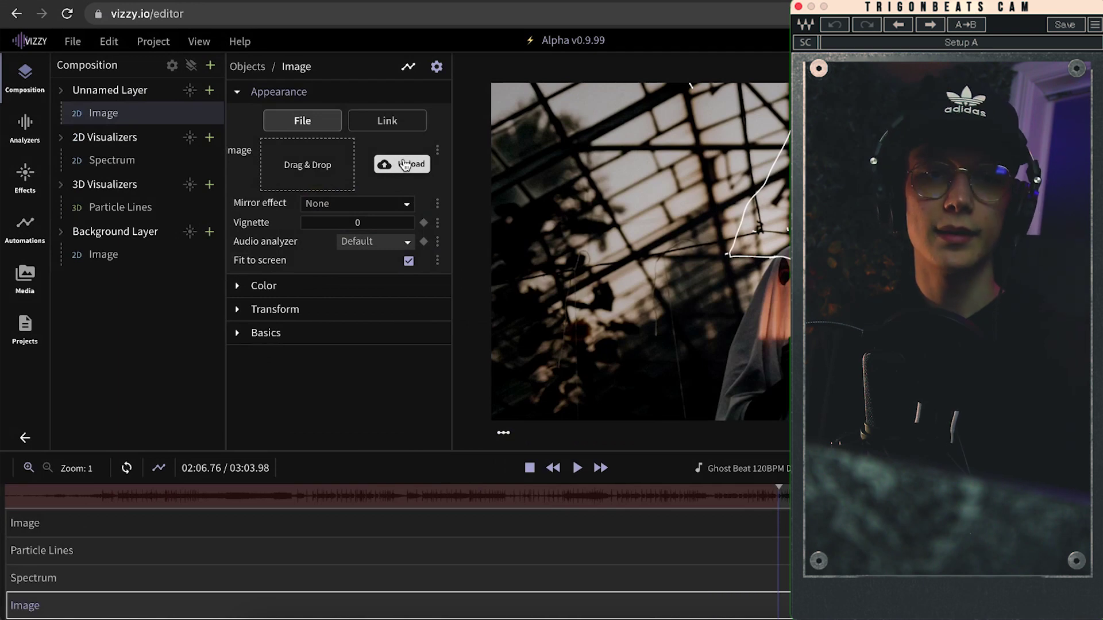
pyautogui.click(405, 165)
pyautogui.click(454, 151)
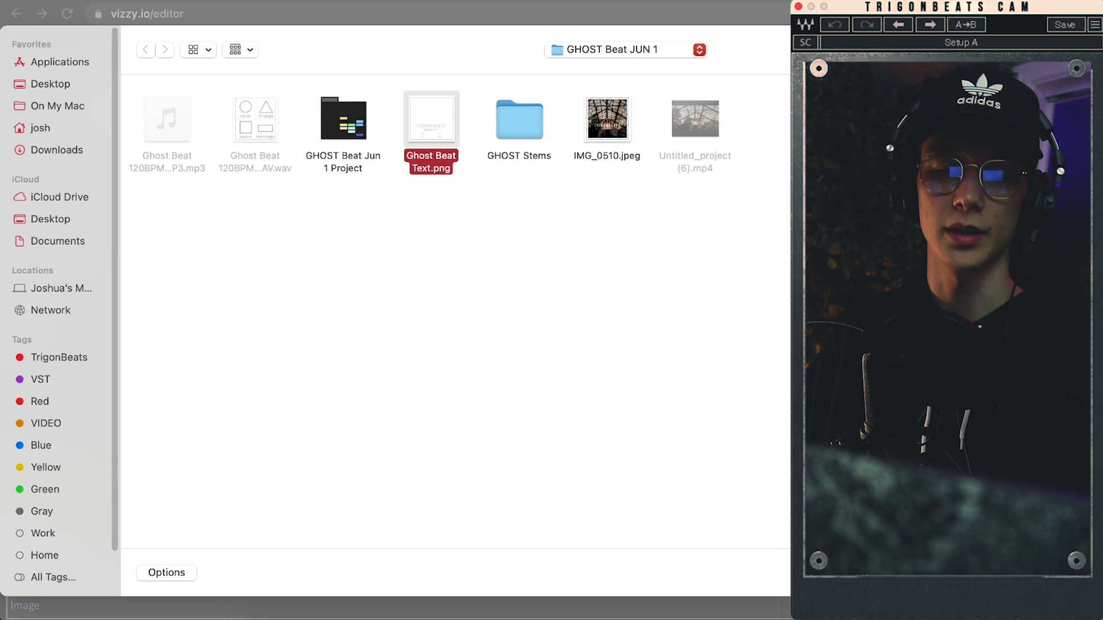
pyautogui.press('Return')
# Scale the Ghost Beat Text title image to 0.5 in its Transform settings
pyautogui.click(13, 310)
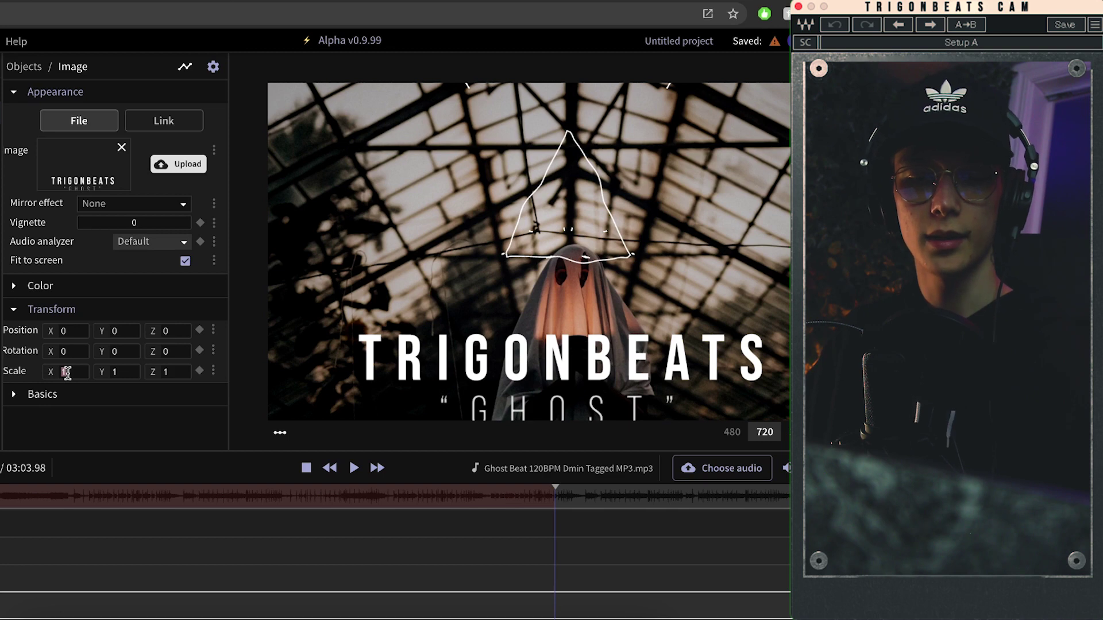
pyautogui.write('0.5')
pyautogui.press('Tab')
pyautogui.write('0.5')
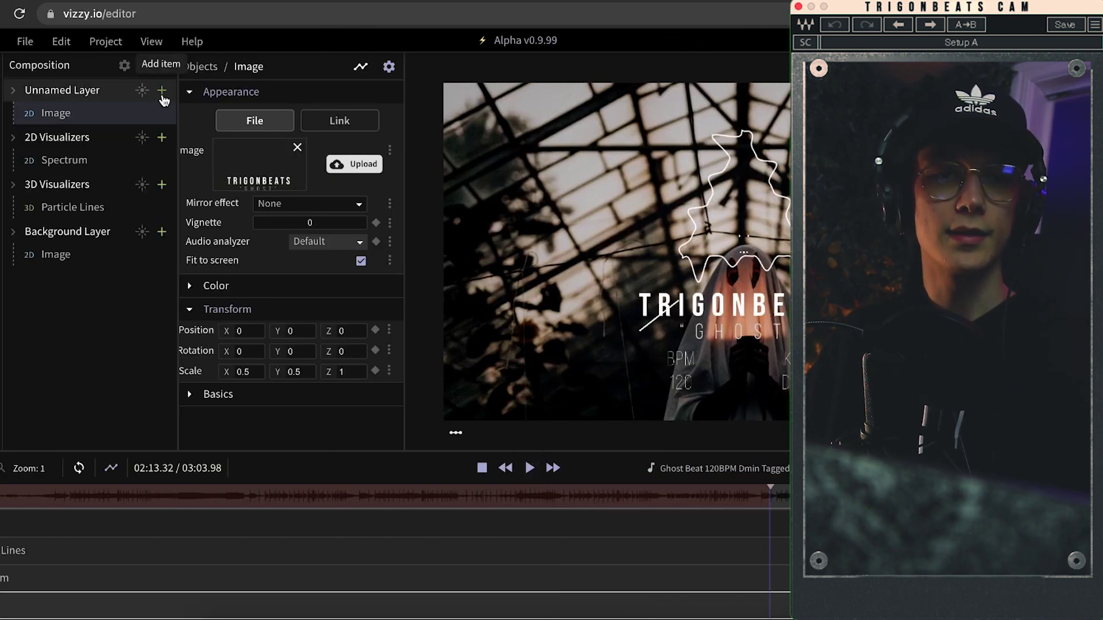
# Add the triangle logo as a second Image item on the layer, initially scaled to 0.55
pyautogui.click(163, 92)
pyautogui.click(474, 294)
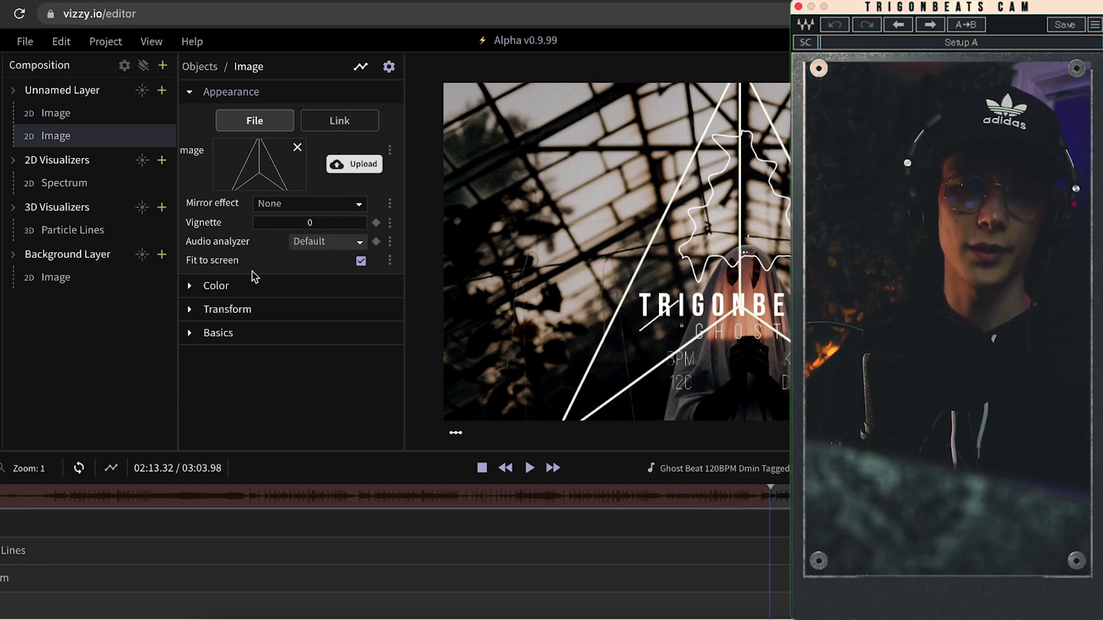
pyautogui.click(220, 309)
pyautogui.doubleClick(77, 377)
pyautogui.write('0')
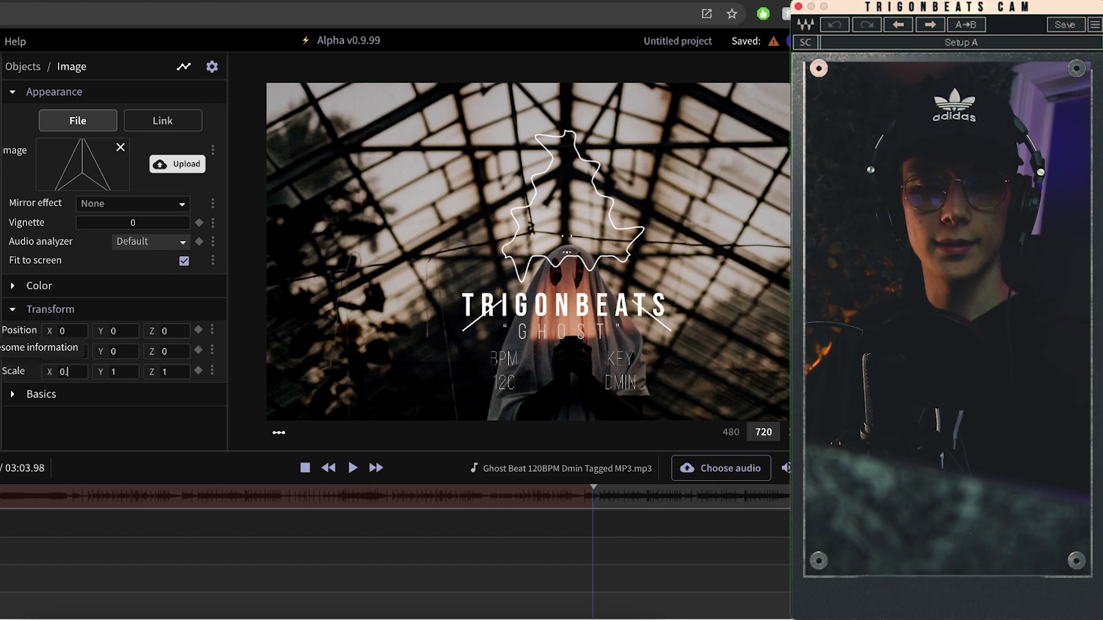
pyautogui.write('.55')
pyautogui.press('Return')
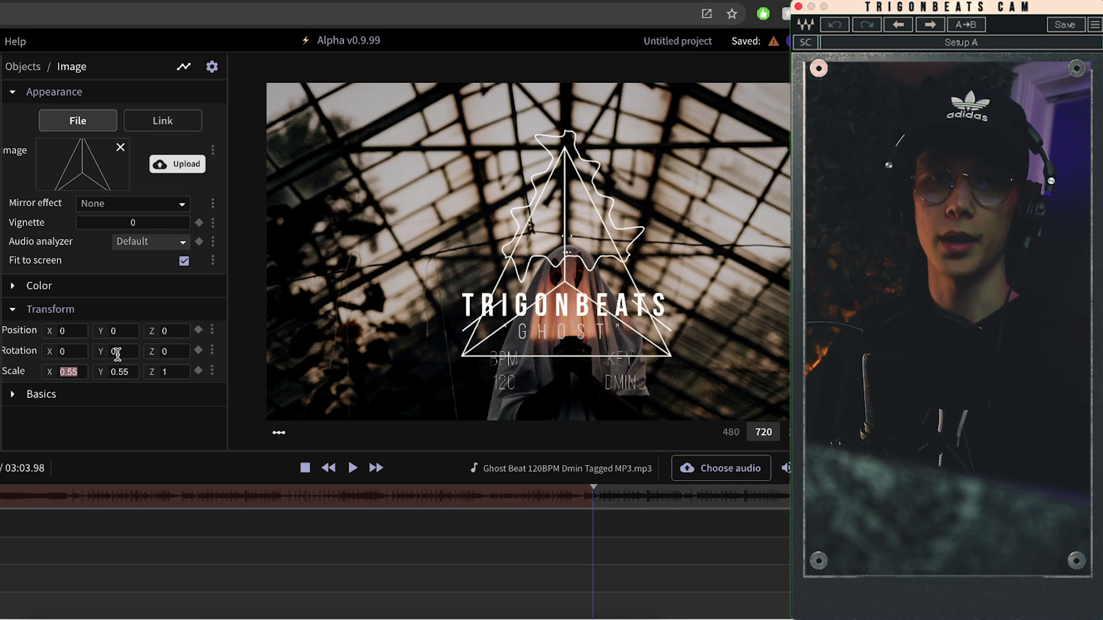
# Raise the triangle logo to Y 167, set its X/Y scale to 0.31, and play the preview
pyautogui.moveTo(100, 331); pyautogui.dragTo(252, 376)
pyautogui.moveTo(49, 372); pyautogui.dragTo(109, 376)
pyautogui.moveTo(103, 335); pyautogui.dragTo(115, 333)
pyautogui.doubleClick(83, 374)
pyautogui.write('0.31')
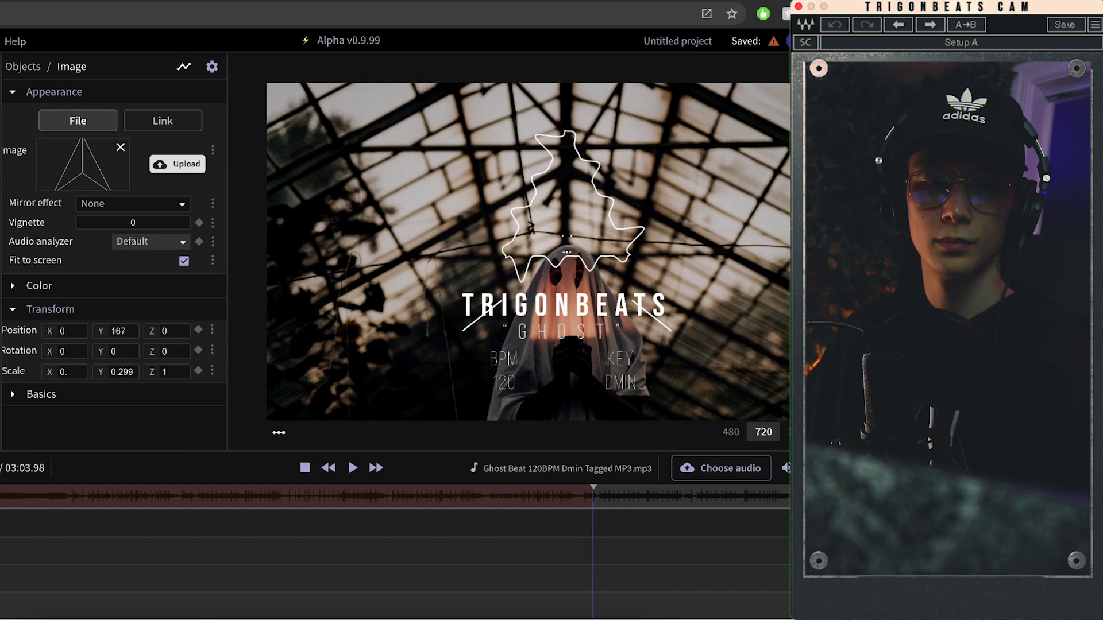
pyautogui.doubleClick(135, 374)
pyautogui.write('0.31')
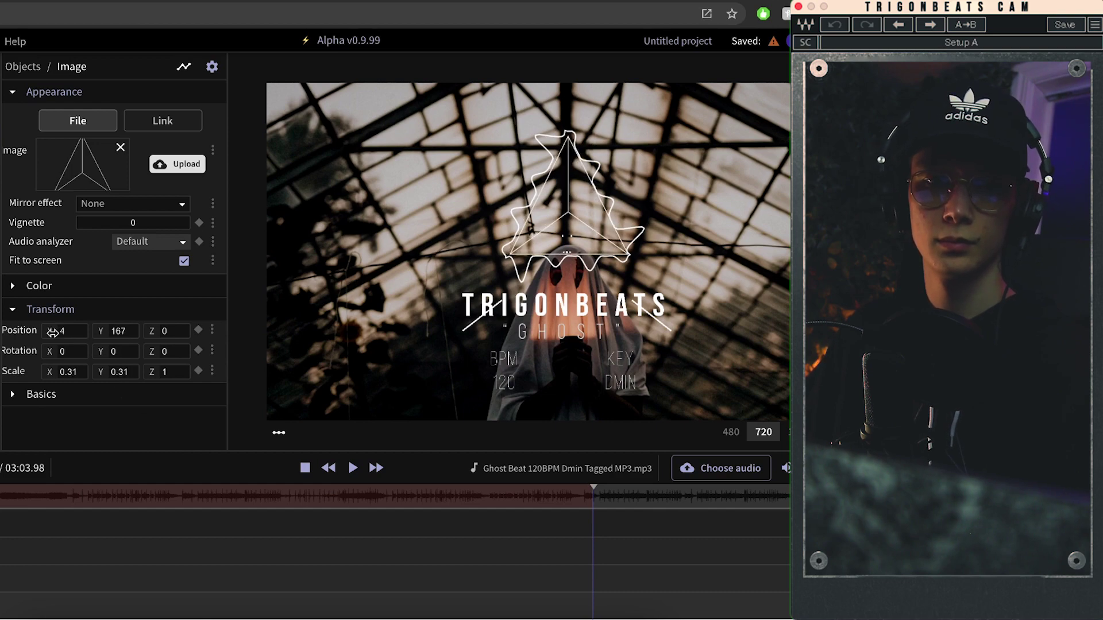
pyautogui.click(353, 468)
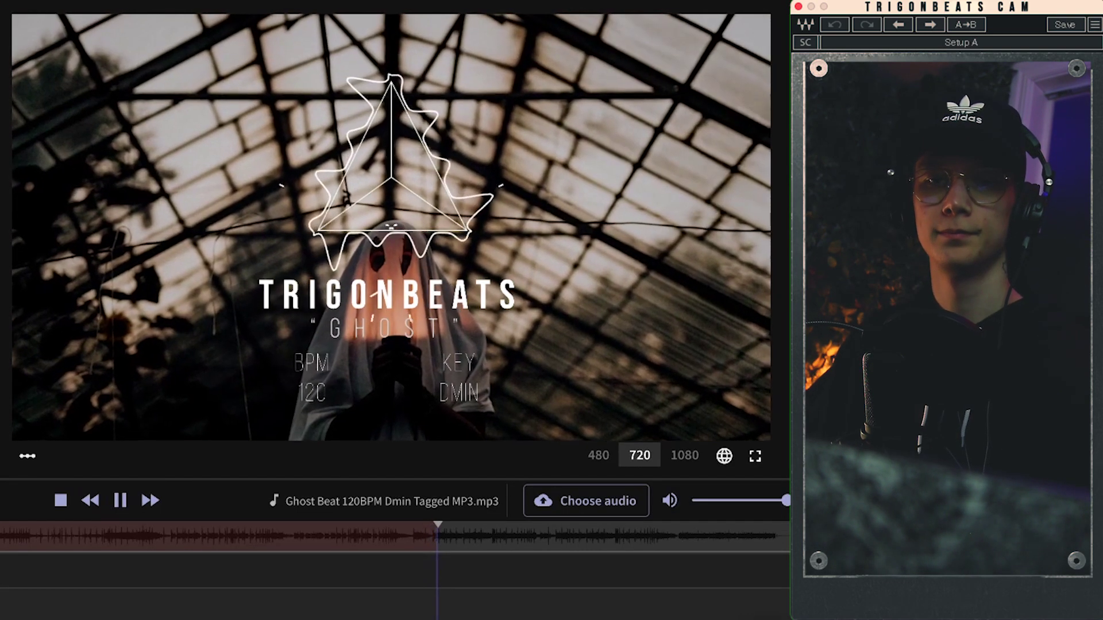
# Pause playback at 02:18.38 and add Camera Shake to the effects alongside Global alpha
pyautogui.click(123, 502)
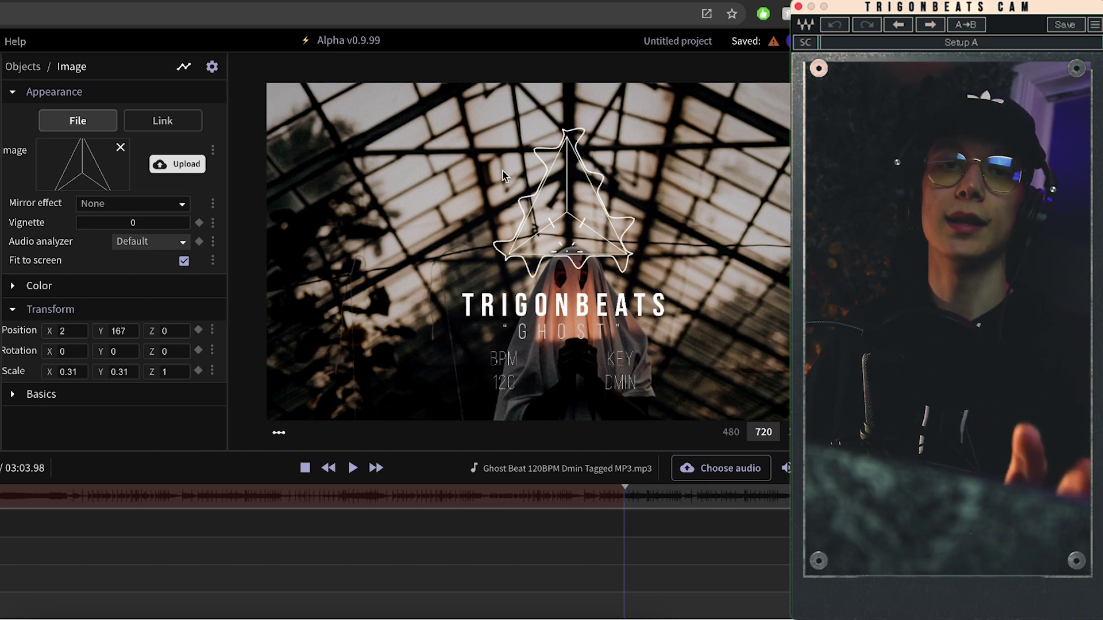
pyautogui.scroll(-4, 484, 264)
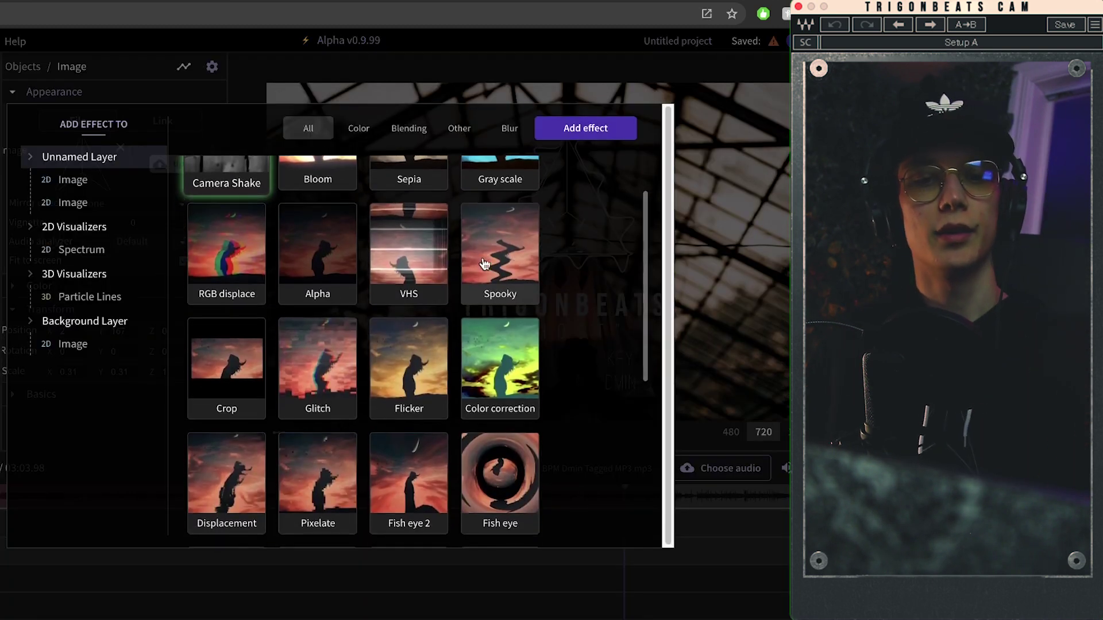
pyautogui.scroll(-4, 485, 263)
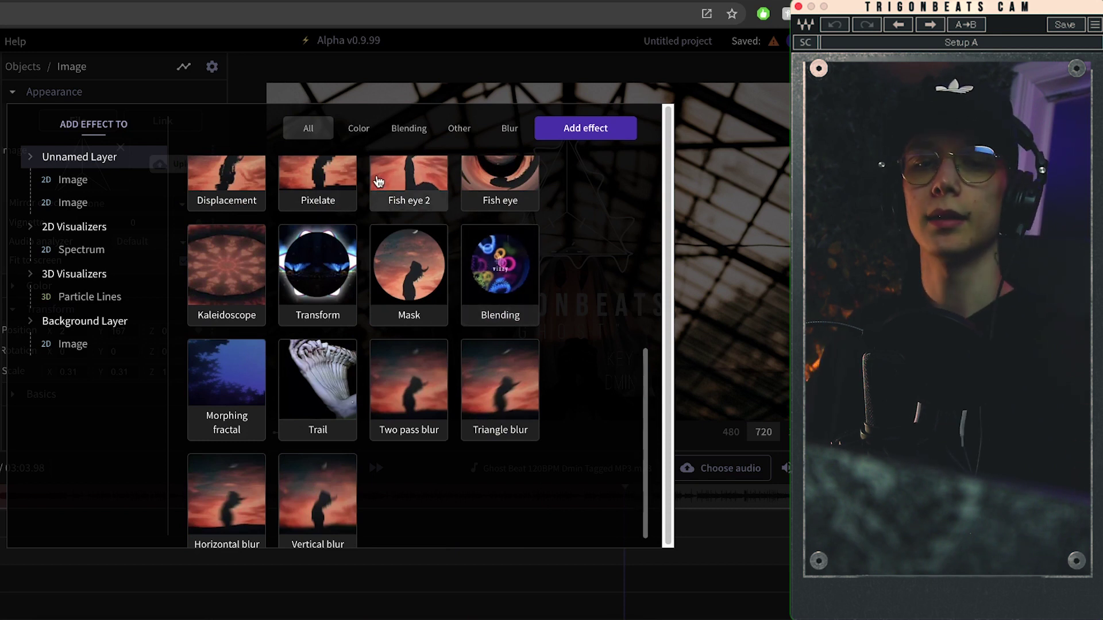
pyautogui.scroll(3, 523, 269)
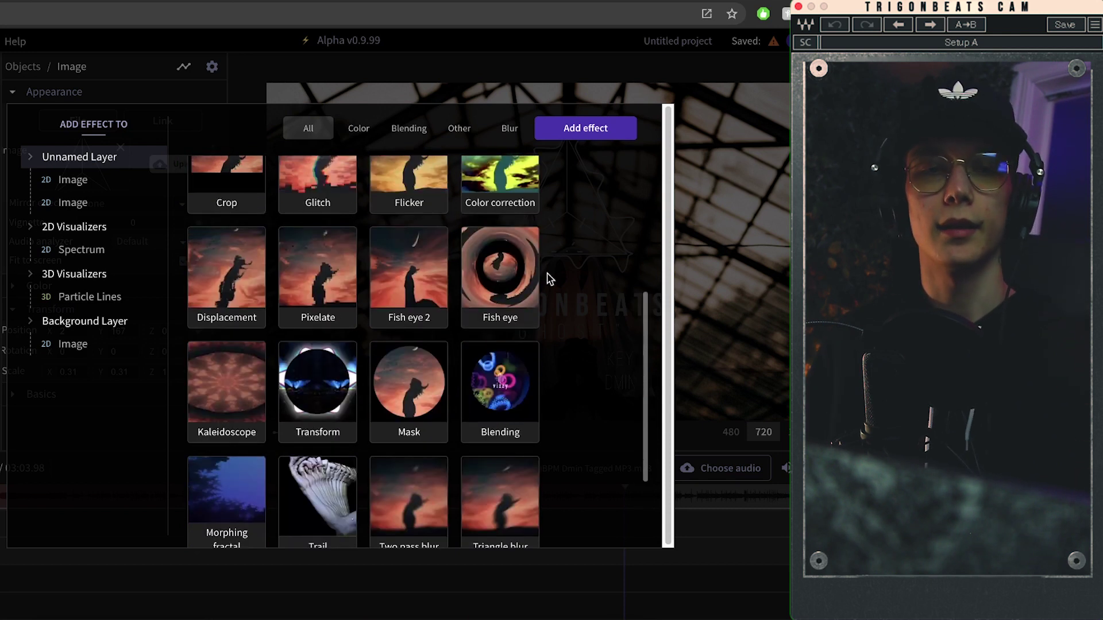
pyautogui.click(731, 239)
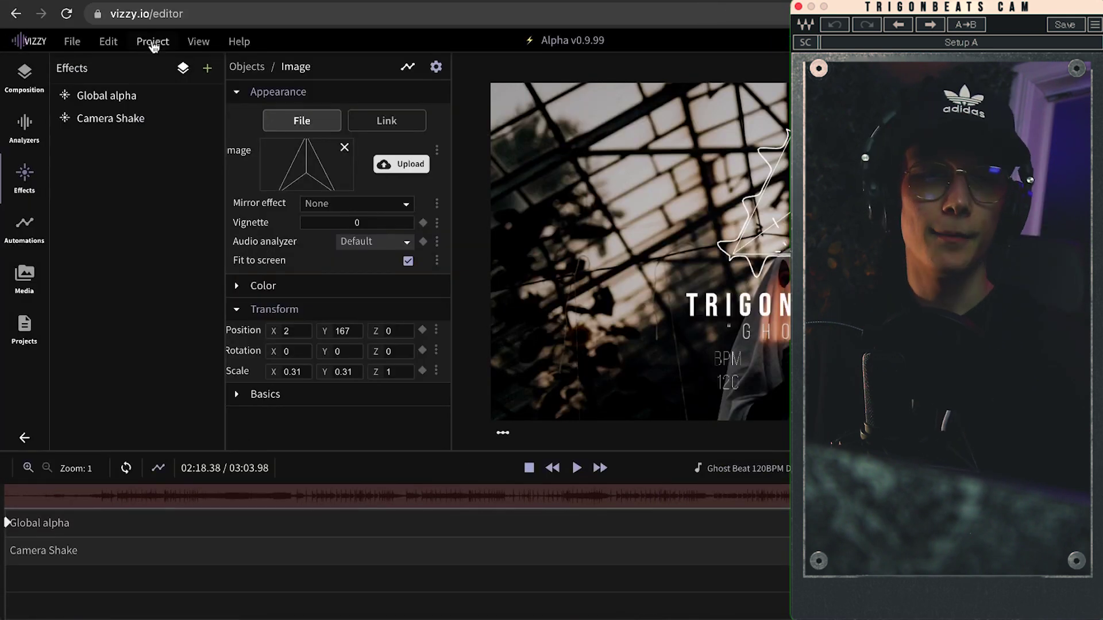
# In File > Export, set the resolution to 1920x1080 (1080p) and frame rate to 30 FPS
pyautogui.click(72, 42)
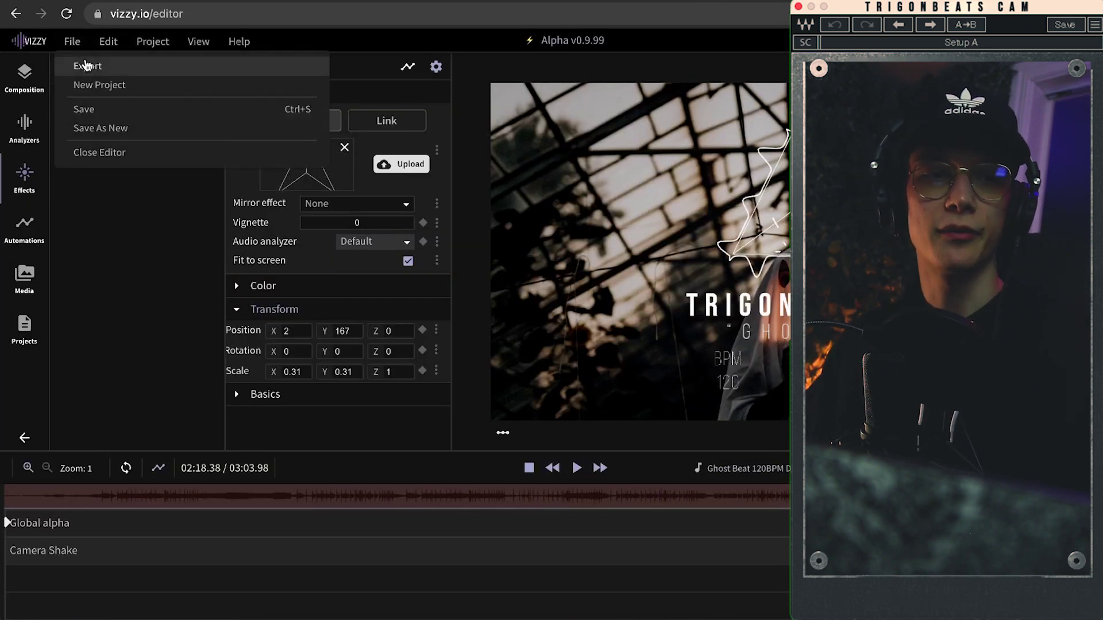
pyautogui.click(86, 67)
pyautogui.click(123, 190)
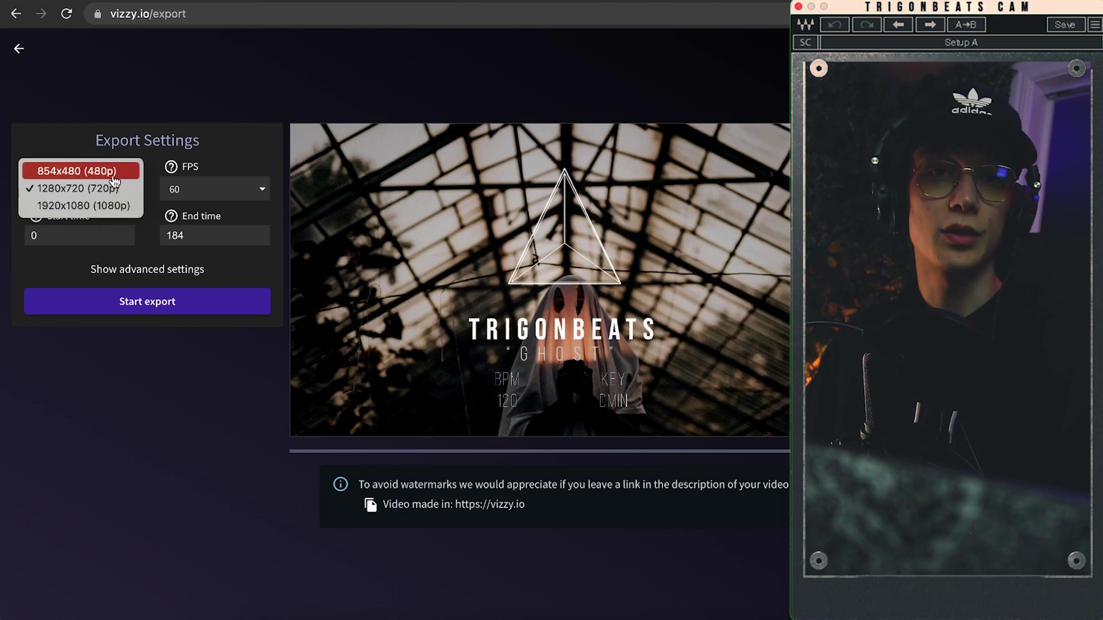
pyautogui.click(181, 197)
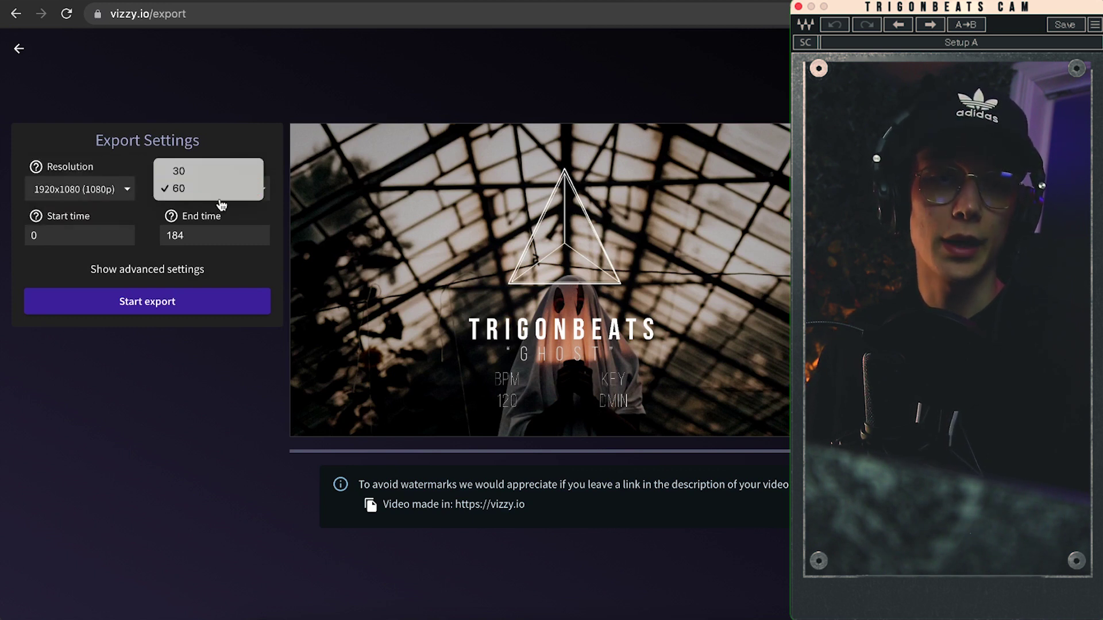
pyautogui.click(212, 172)
# Start the video export, then stop it and confirm the cancellation
pyautogui.click(190, 309)
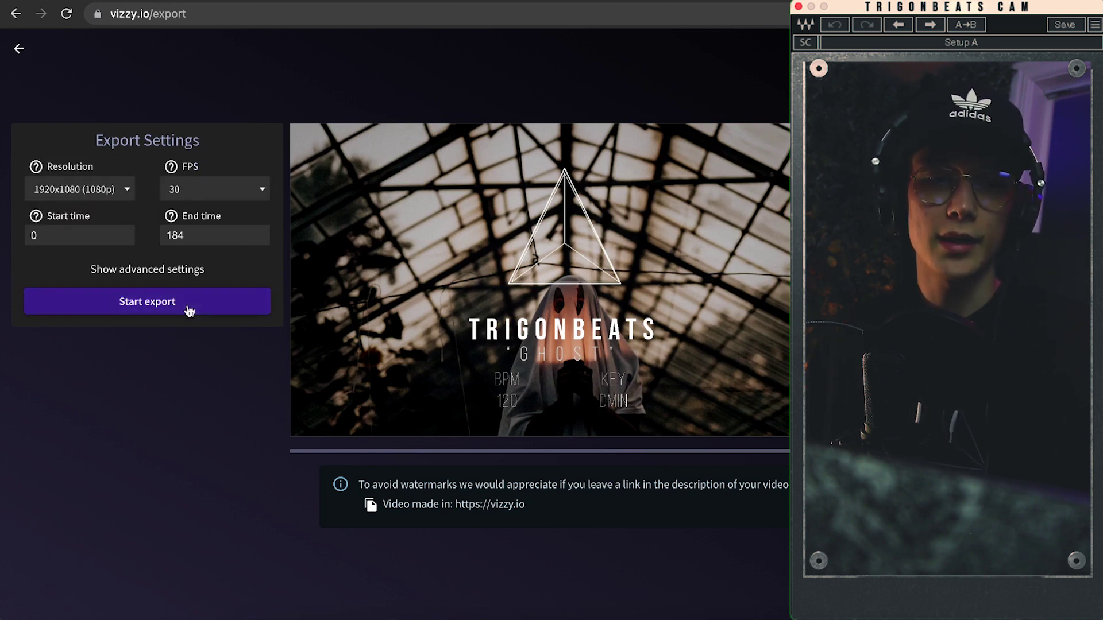
pyautogui.click(163, 305)
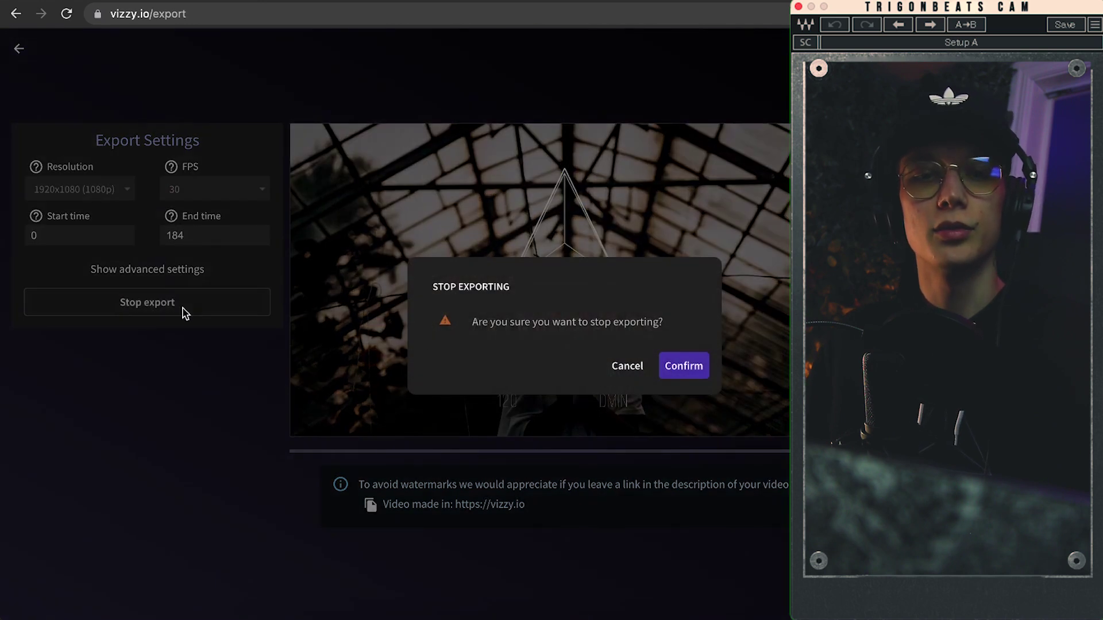
pyautogui.click(697, 366)
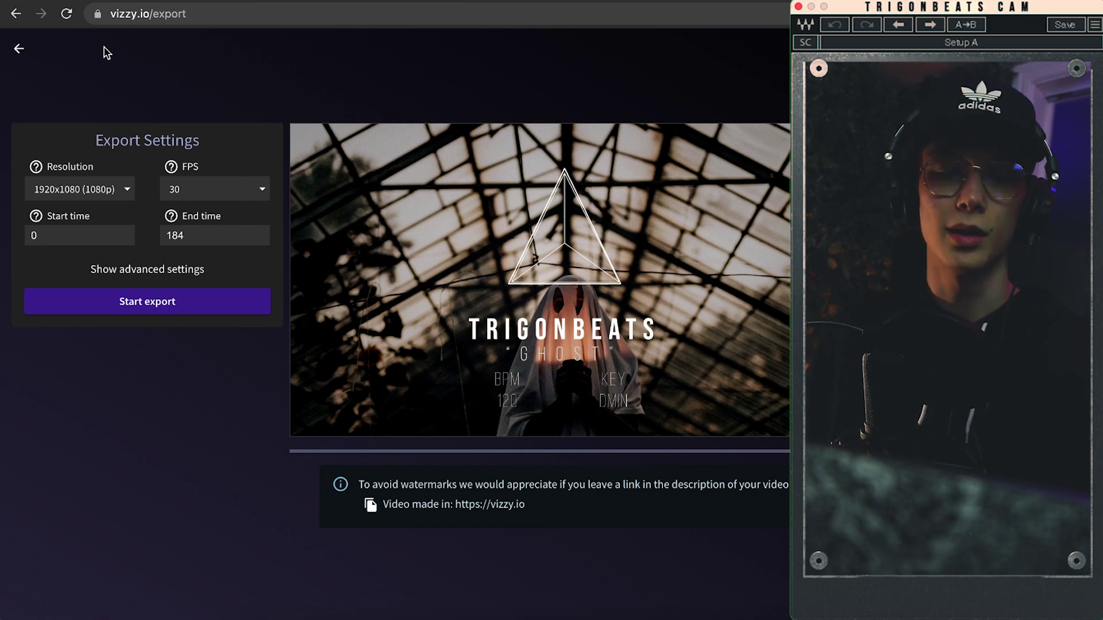
pyautogui.moveTo(541, 510); pyautogui.dragTo(568, 471)
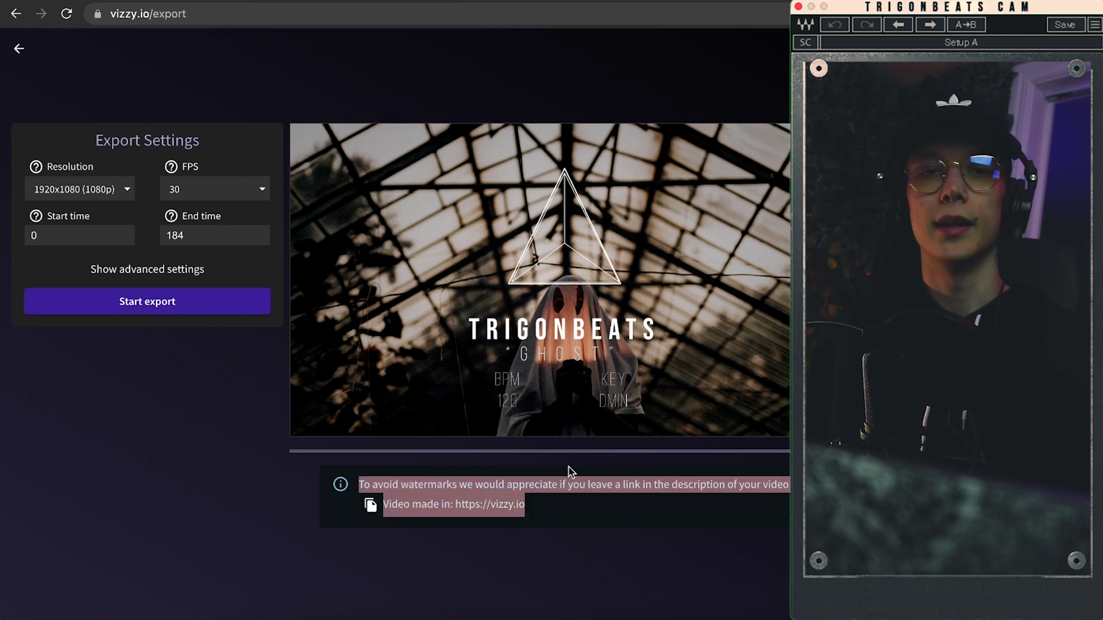